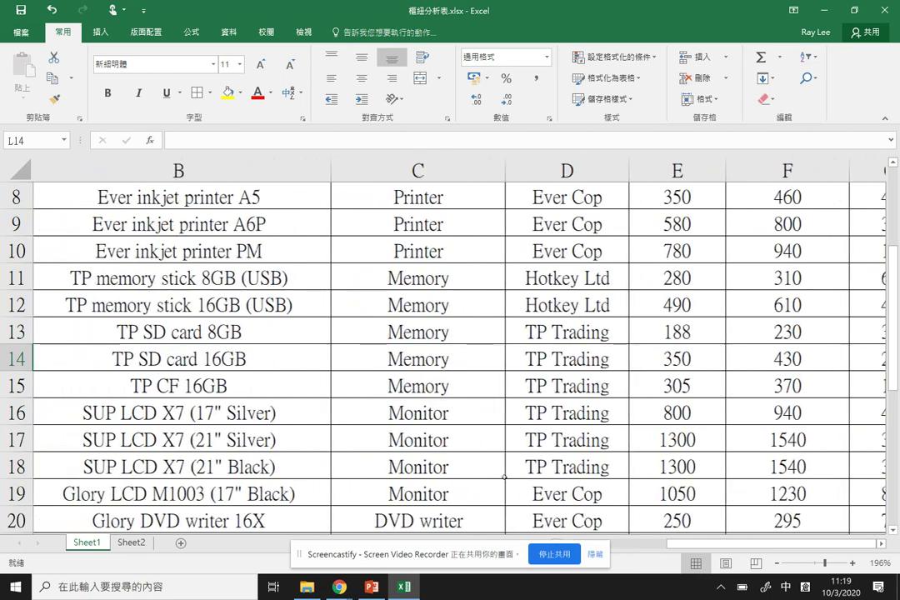
- Examine the product table's column headings from 產品編號 through 存貨位置 on Sheet1
scroll(504, 475, up, 2)
scroll(504, 475, left, 1)
scroll(504, 476, up, 1)
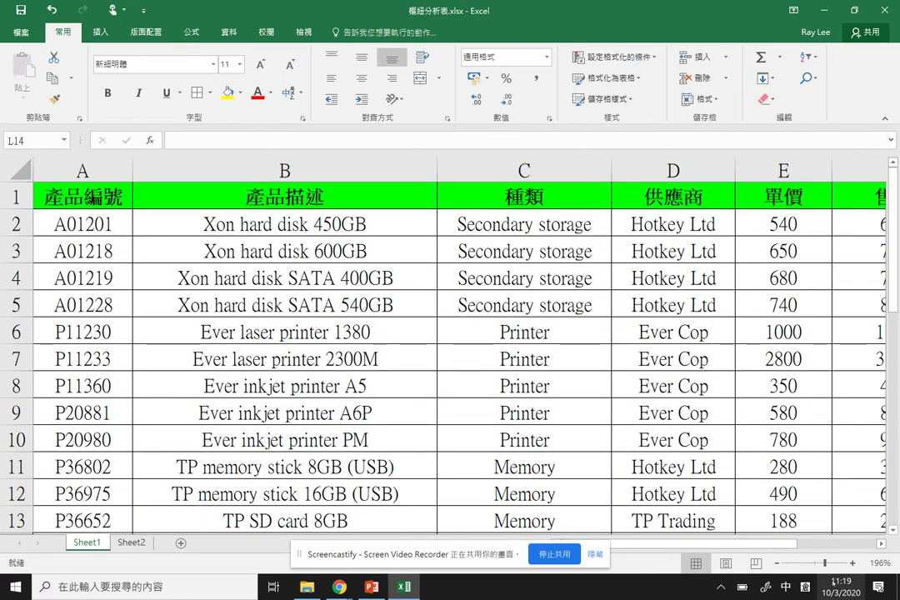
ctrl+scroll(675, 432, down, 6)
scroll(675, 432, down, 3)
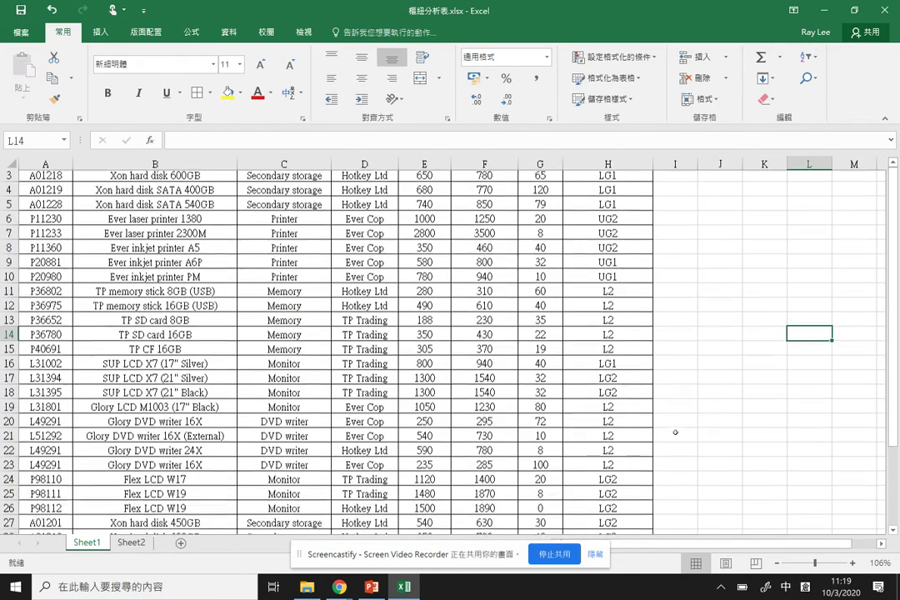
scroll(675, 432, up, 3)
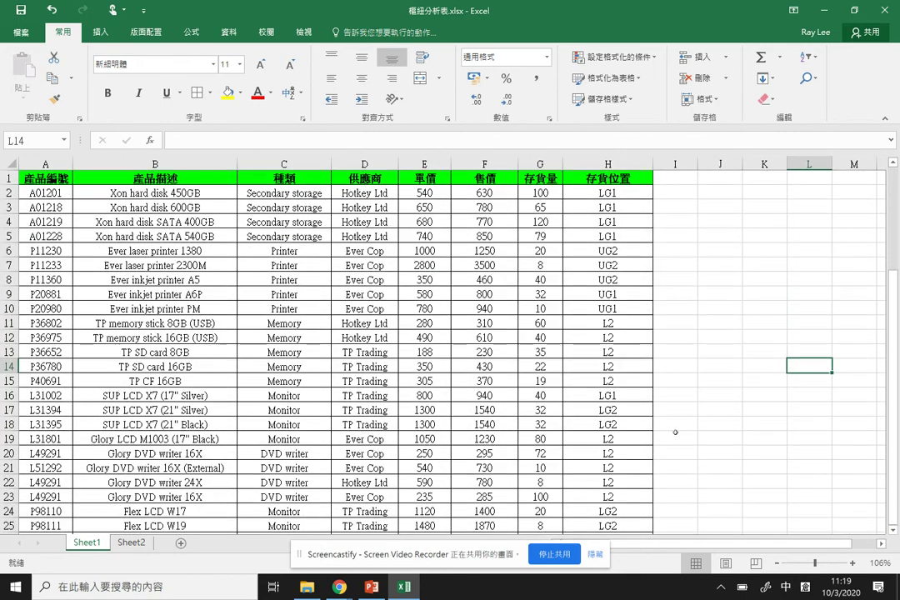
click(55, 178)
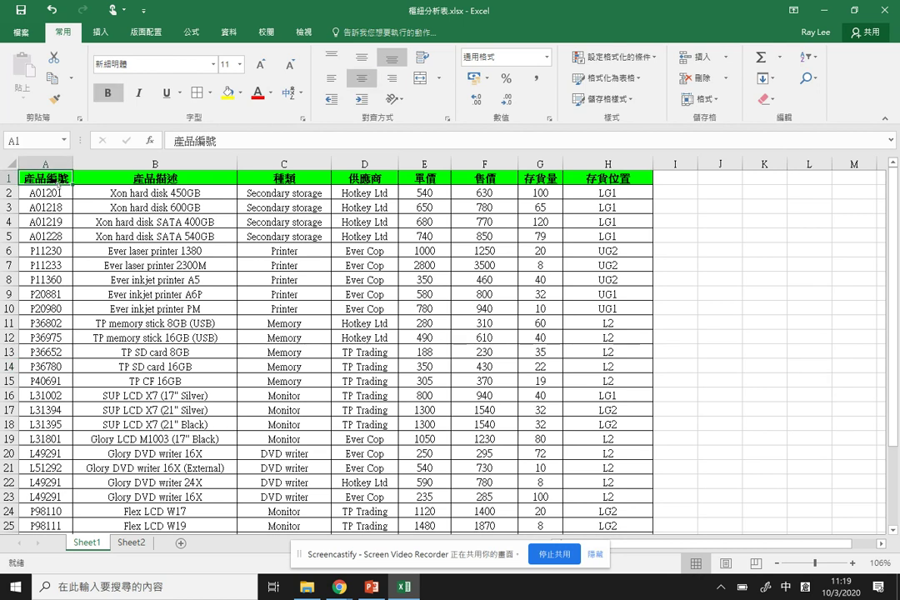
click(166, 177)
click(268, 178)
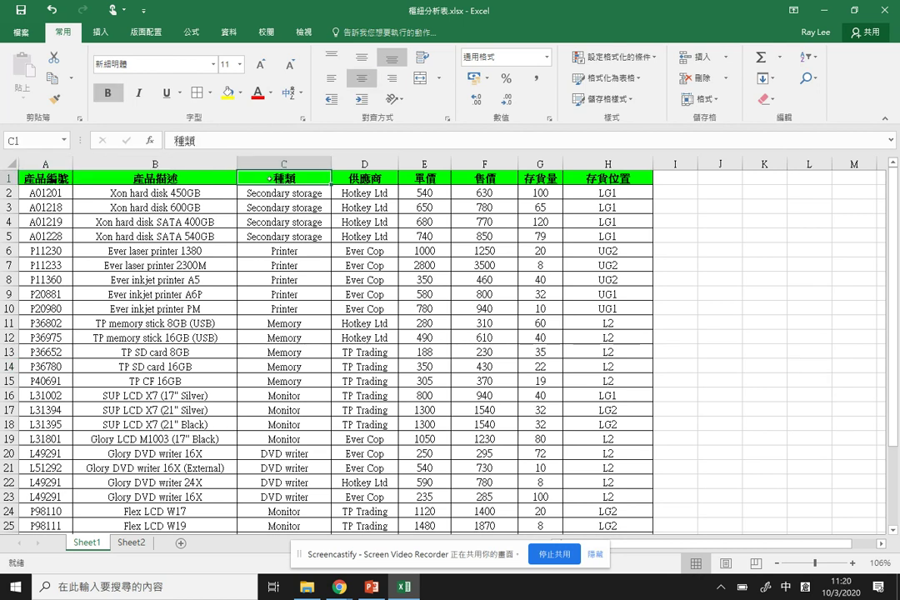
click(394, 180)
click(444, 179)
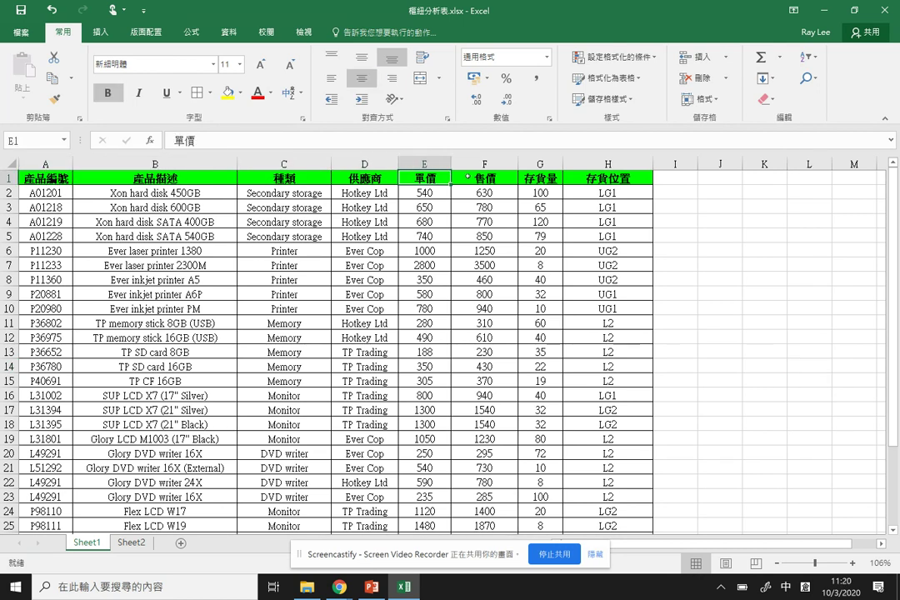
click(510, 180)
click(560, 181)
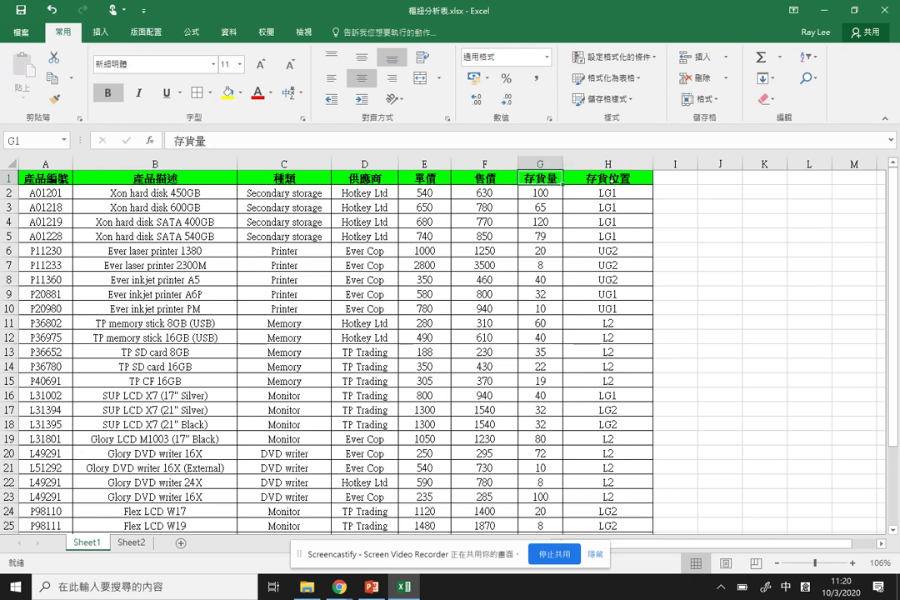
click(608, 179)
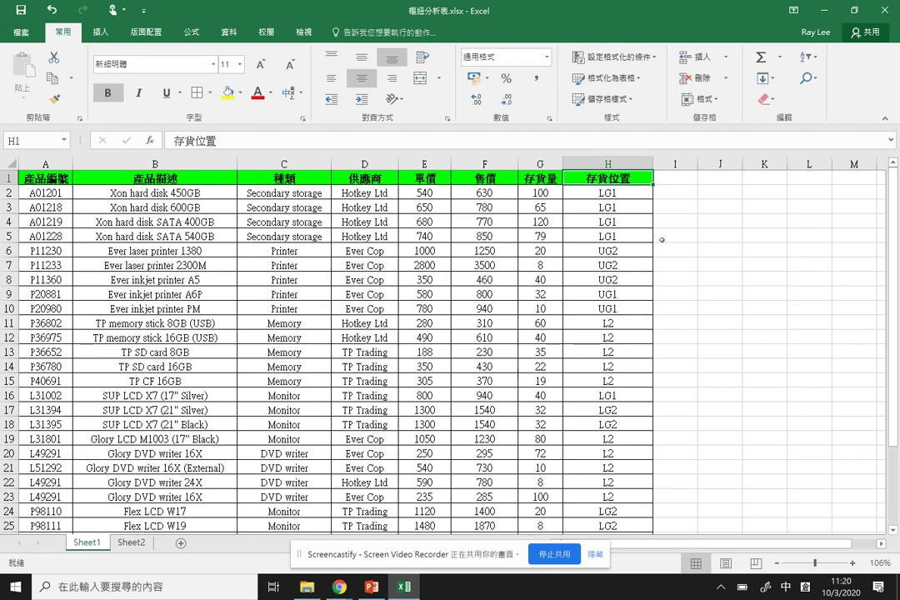
- Compare the repeated Xon hard disk entries and their storage locations across the product table
scroll(449, 379, down, 4)
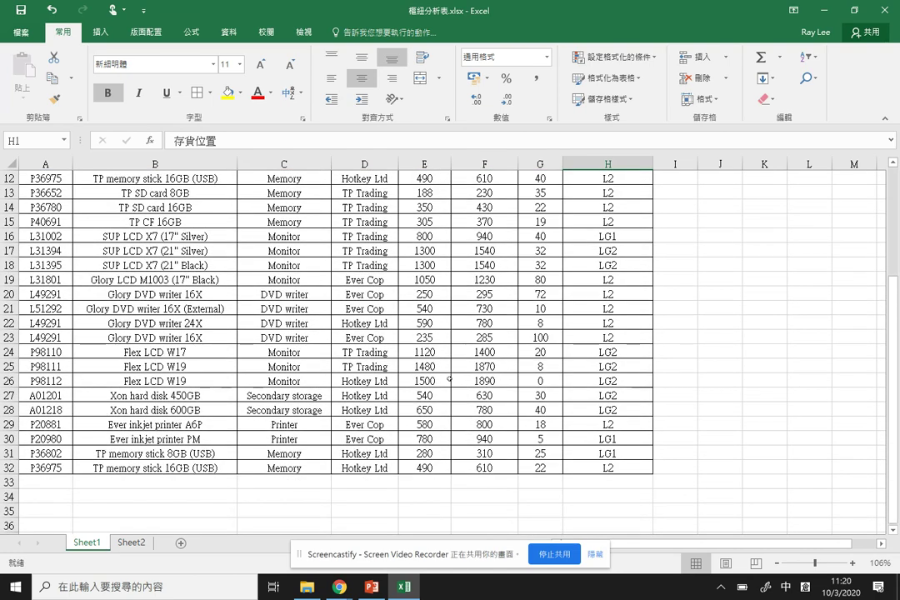
scroll(449, 379, up, 4)
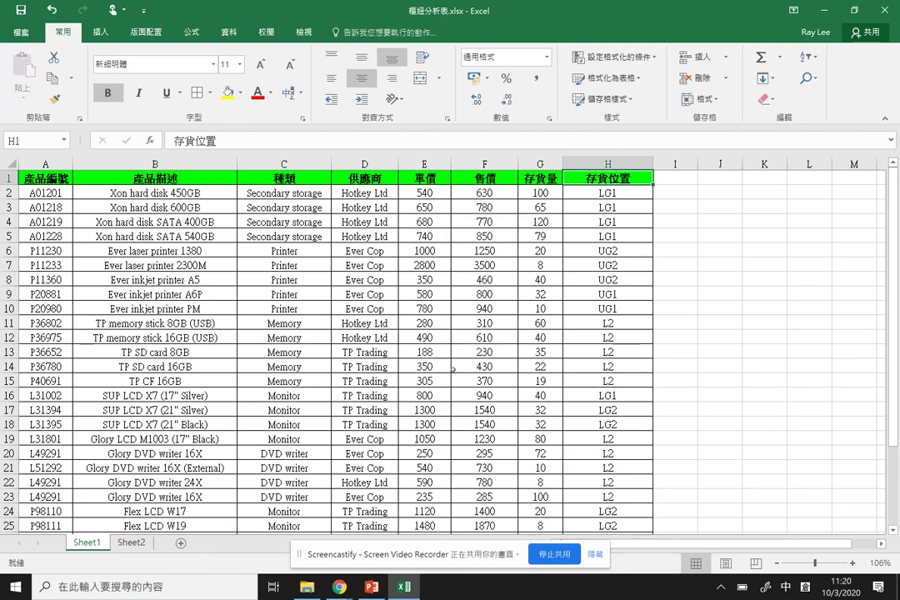
scroll(449, 380, down, 2)
scroll(452, 369, down, 2)
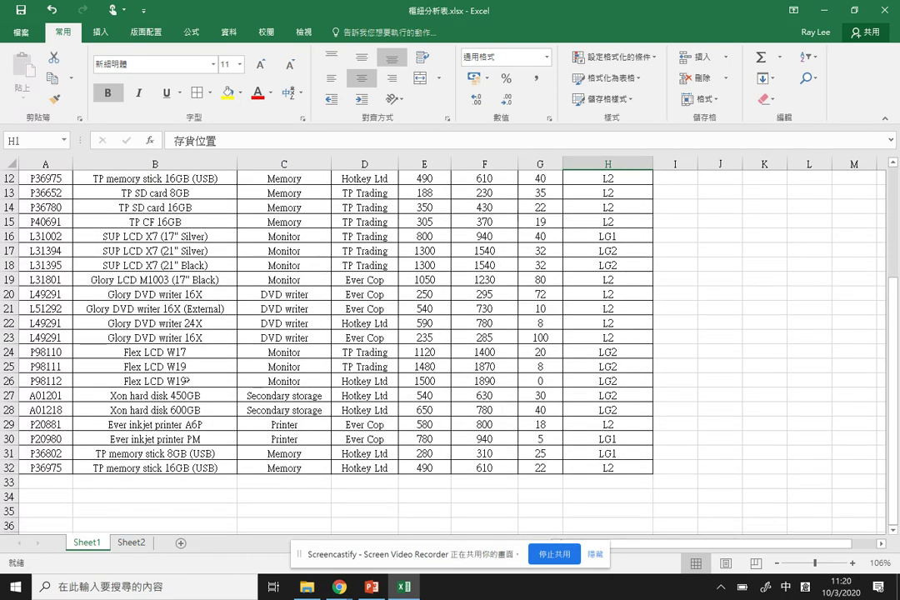
click(155, 395)
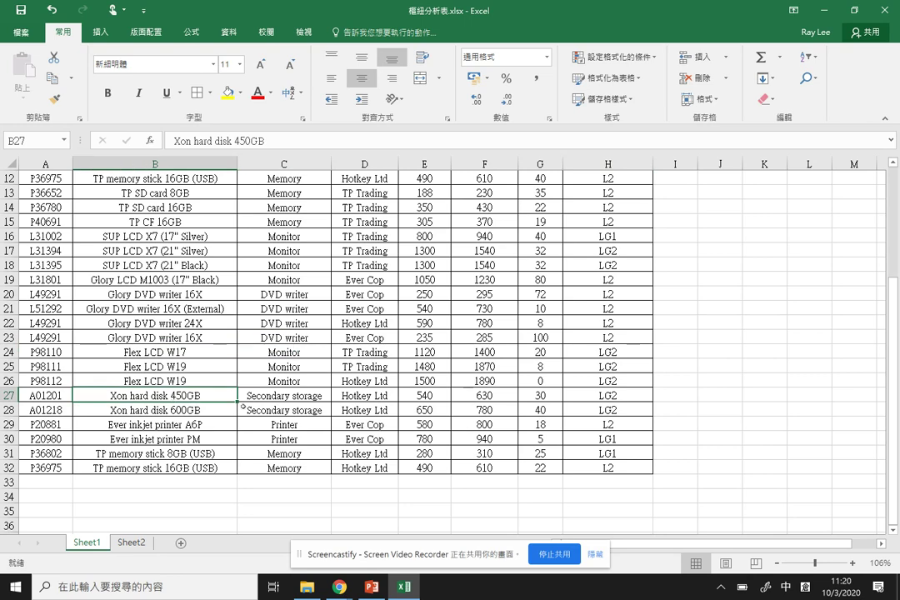
scroll(241, 405, up, 1)
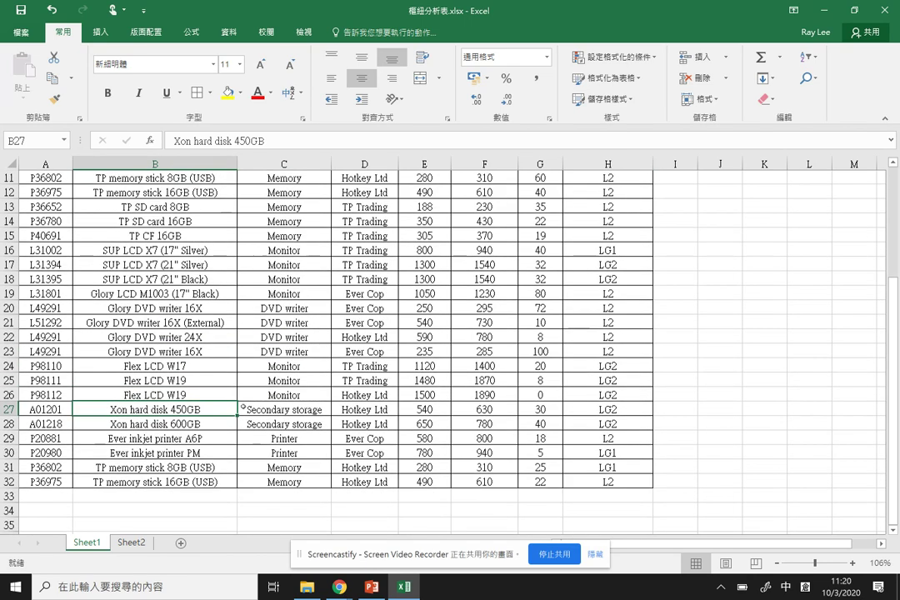
click(597, 414)
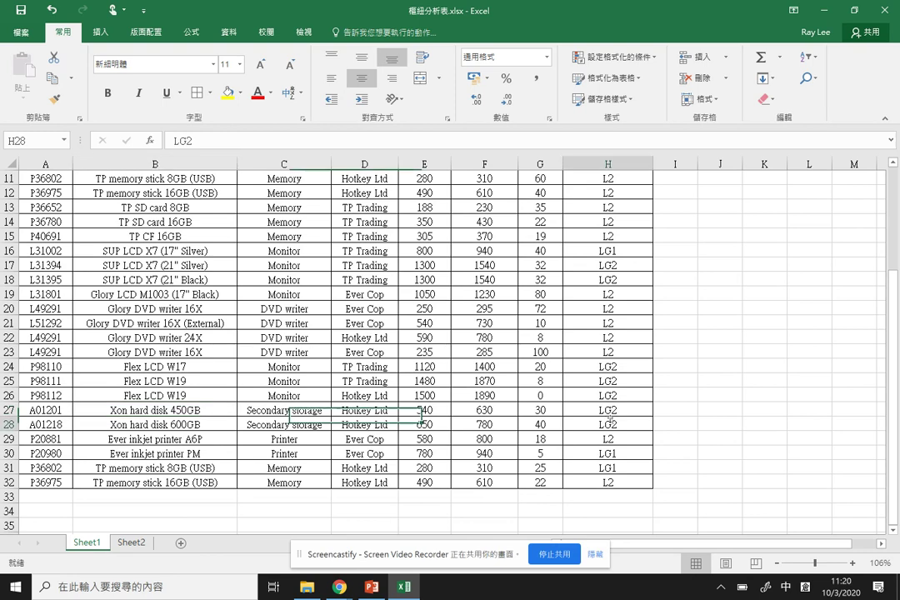
scroll(604, 410, up, 4)
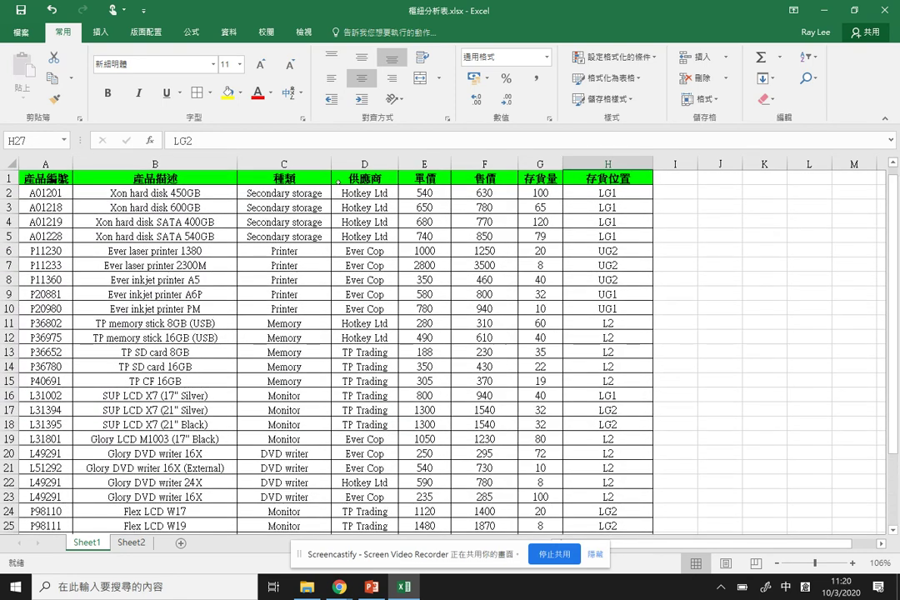
click(600, 198)
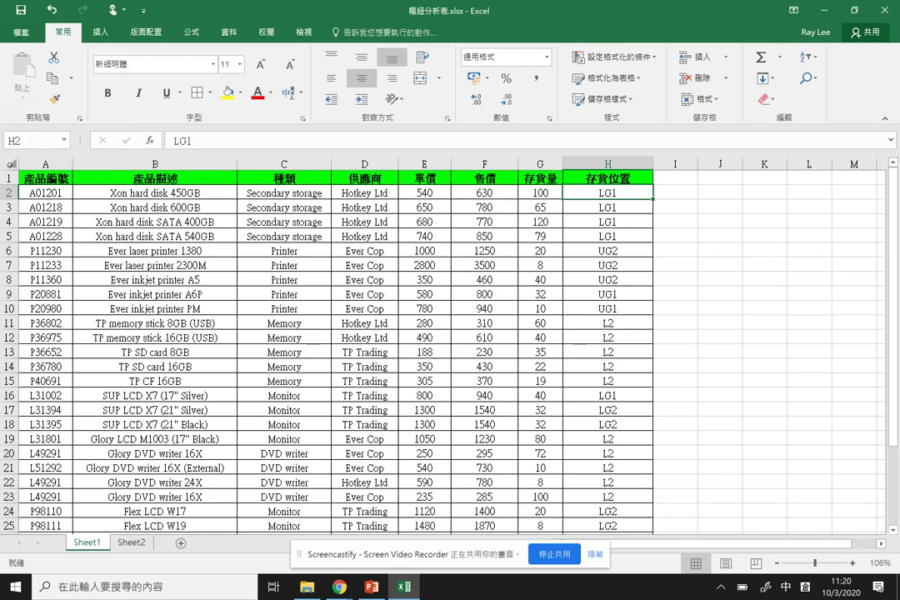
- Sort the whole product table by 產品編號 and secondarily by 存貨位置, both by value from A to Z
click(10, 164)
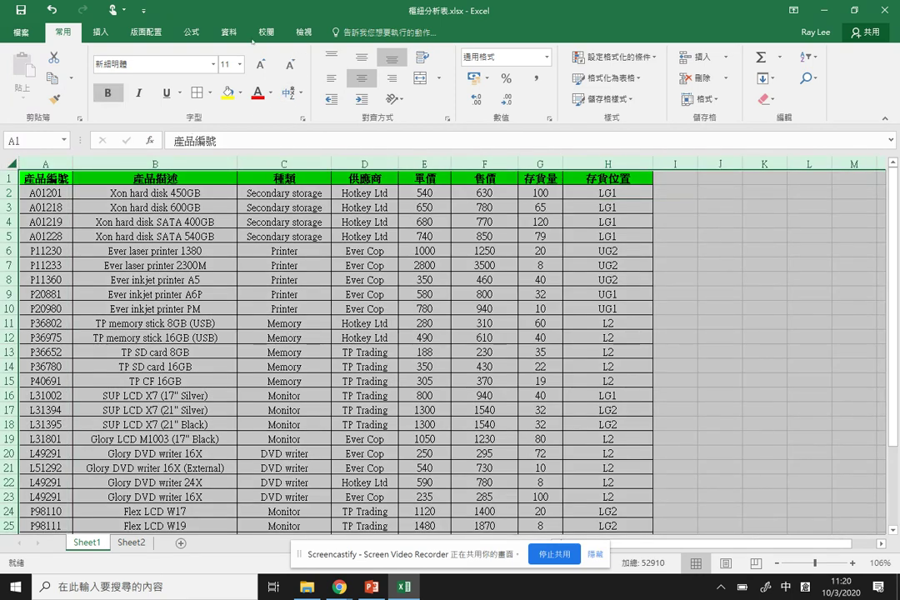
click(228, 33)
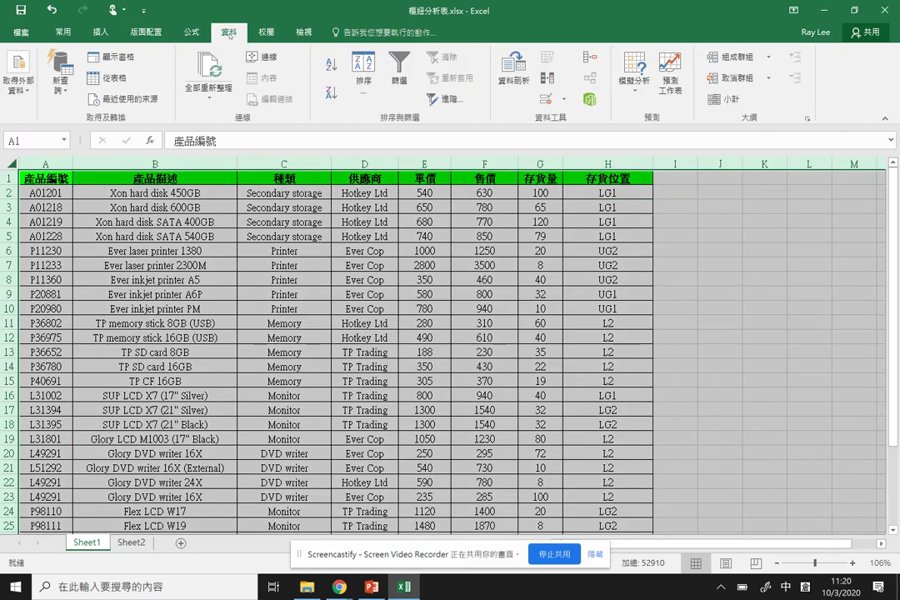
click(364, 71)
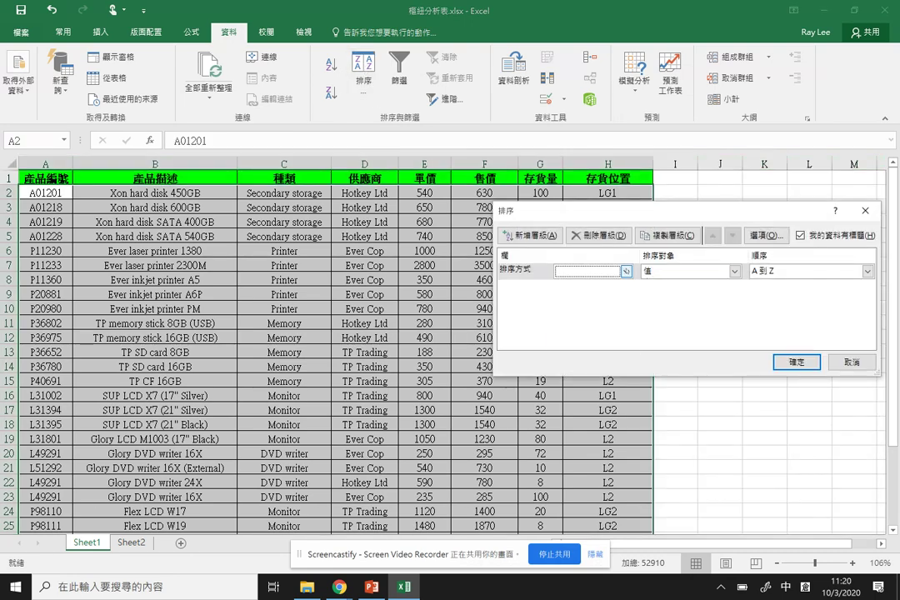
click(625, 271)
click(571, 285)
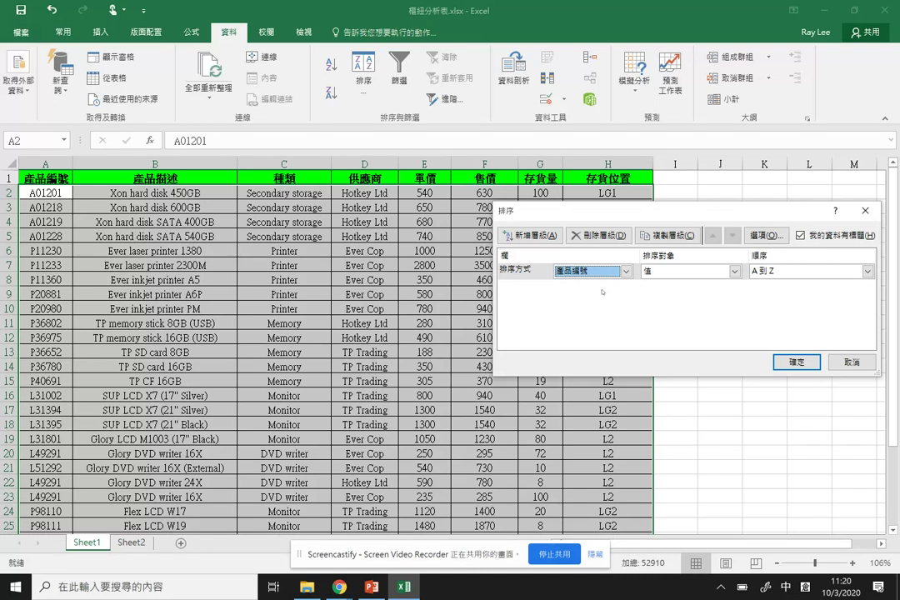
click(537, 236)
click(625, 288)
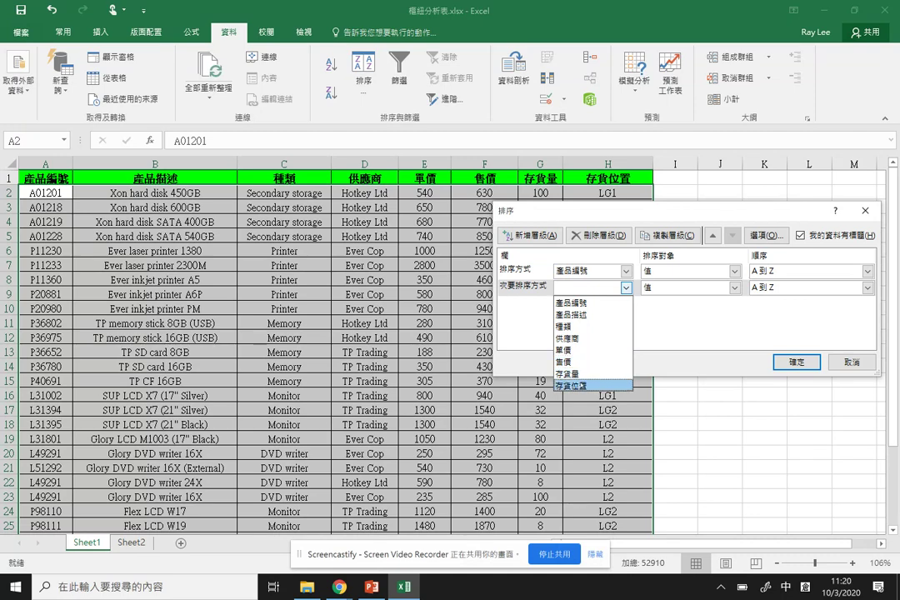
click(581, 385)
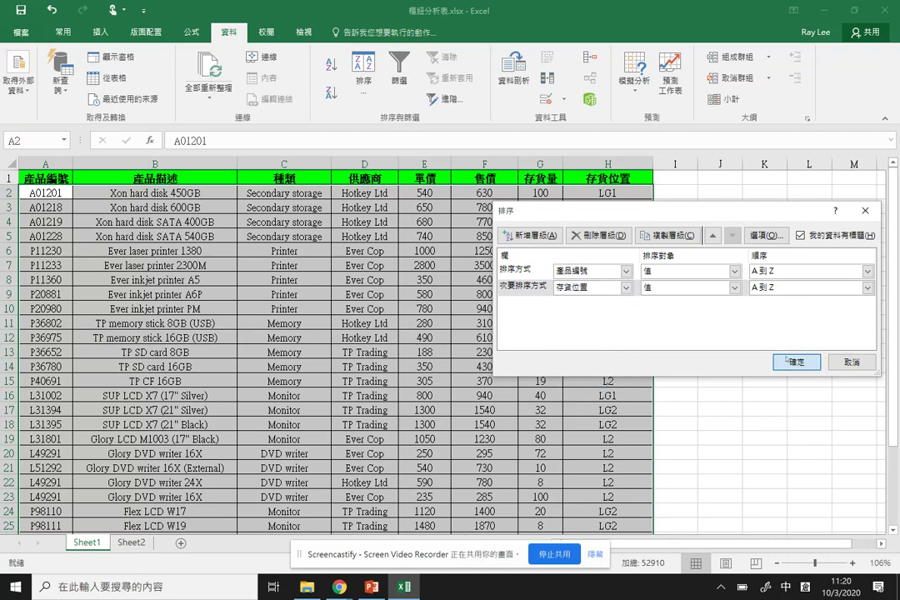
key(Return)
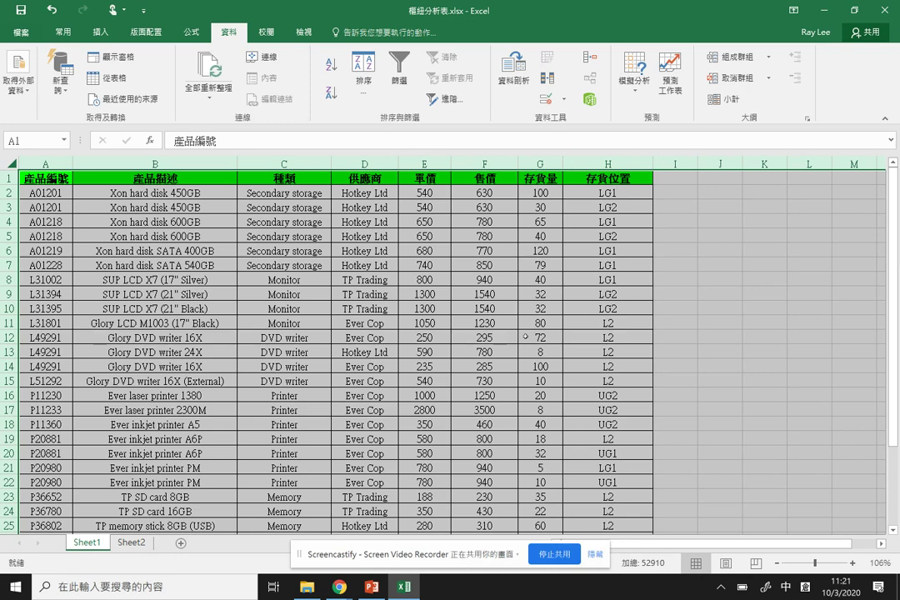
scroll(525, 337, down, 3)
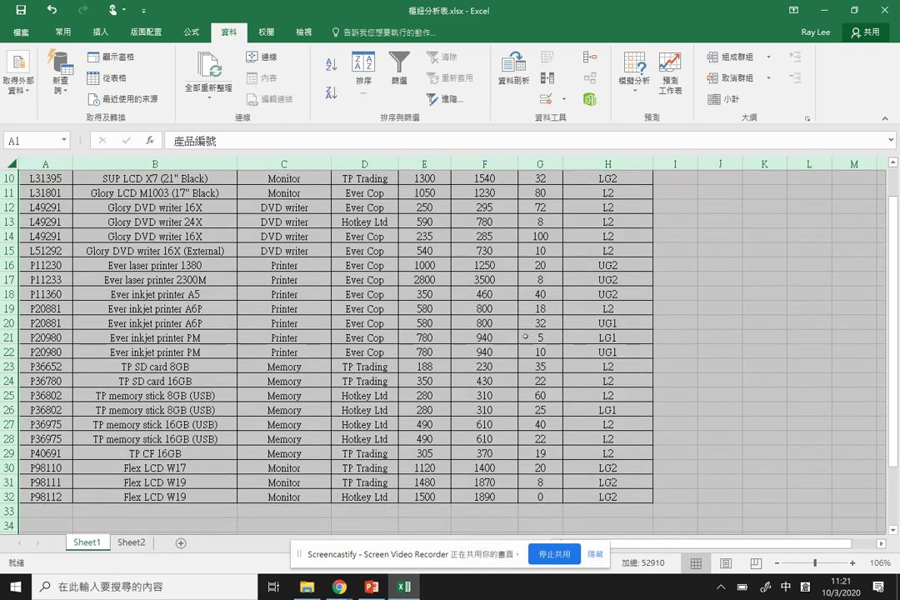
scroll(525, 337, up, 3)
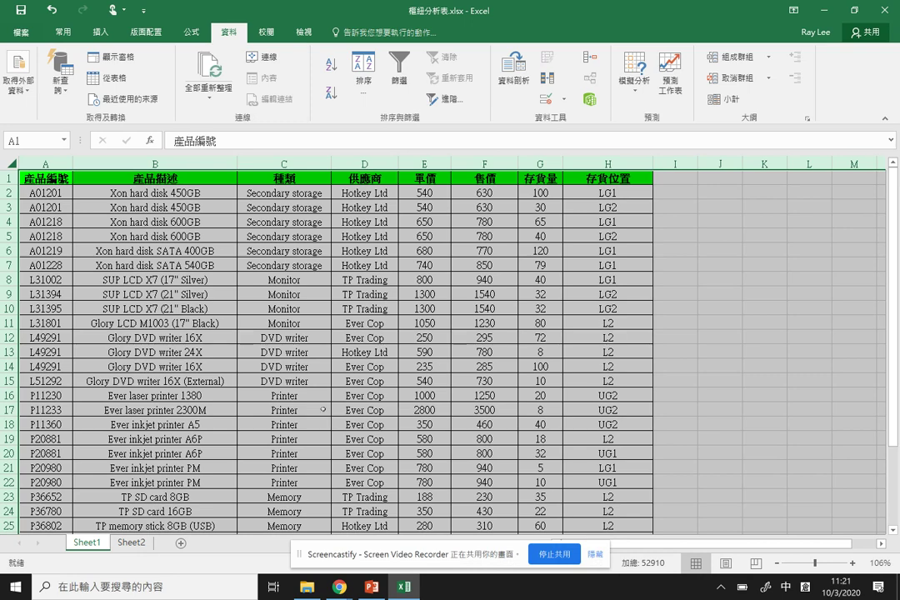
- Select the Printer category cells C16:C22 and then their 存貨量 values G16:G22 to check the total stock
click(296, 402)
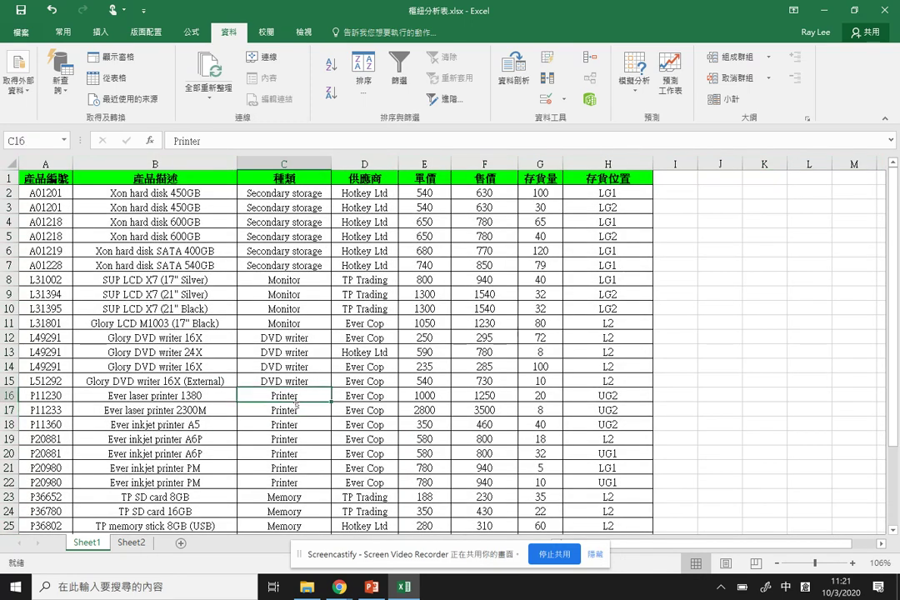
key(shift+Down)
key(shift+Down)
key(shift+Down)
key(shift+Down)
key(shift+Down)
key(shift+Down)
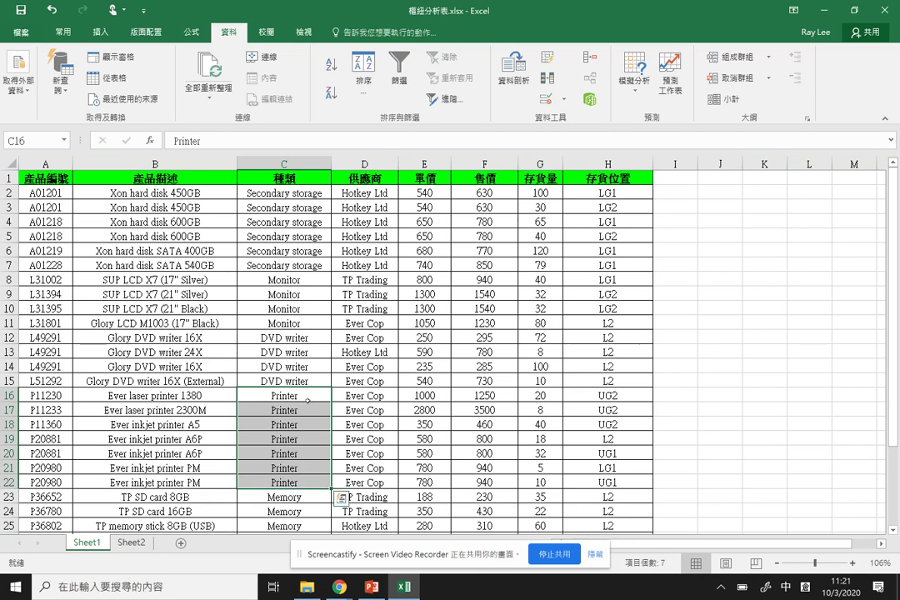
click(540, 398)
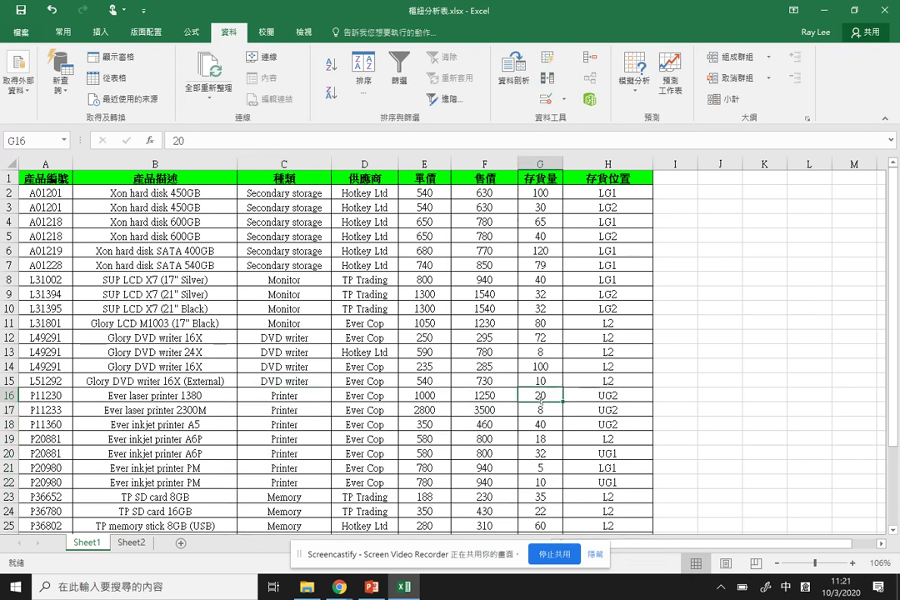
drag(540, 401, 541, 482)
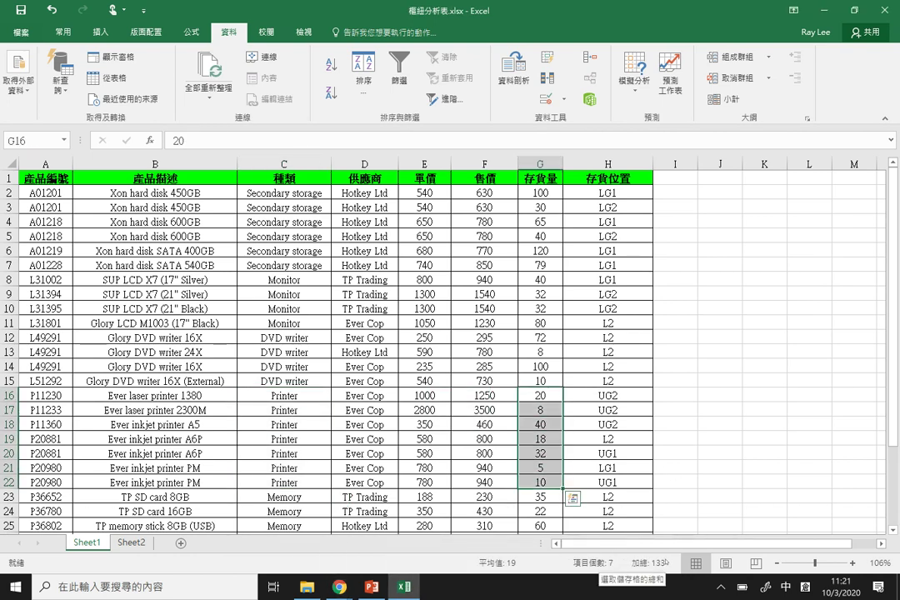
click(718, 395)
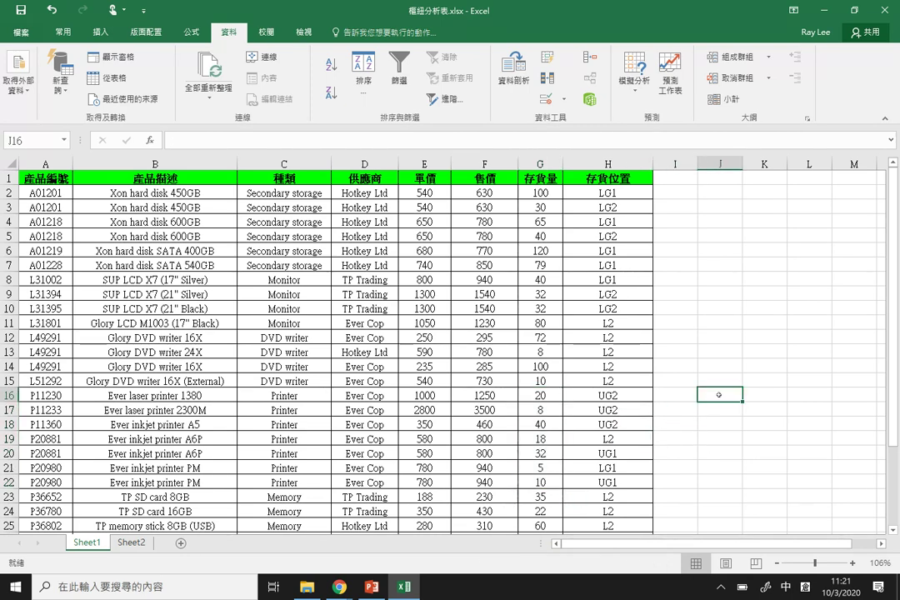
text(SUM()
key(Left)
key(Left)
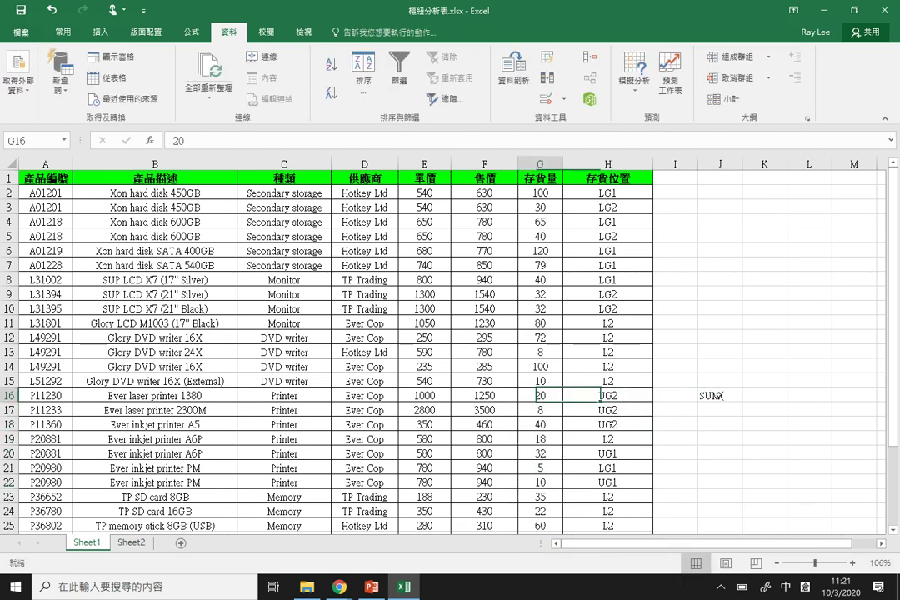
- Total the Printer rows' stock in cell J16 with a SUM formula over G16:G22
click(719, 395)
text(=SUM()
key(Left)
key(Left)
key(Left)
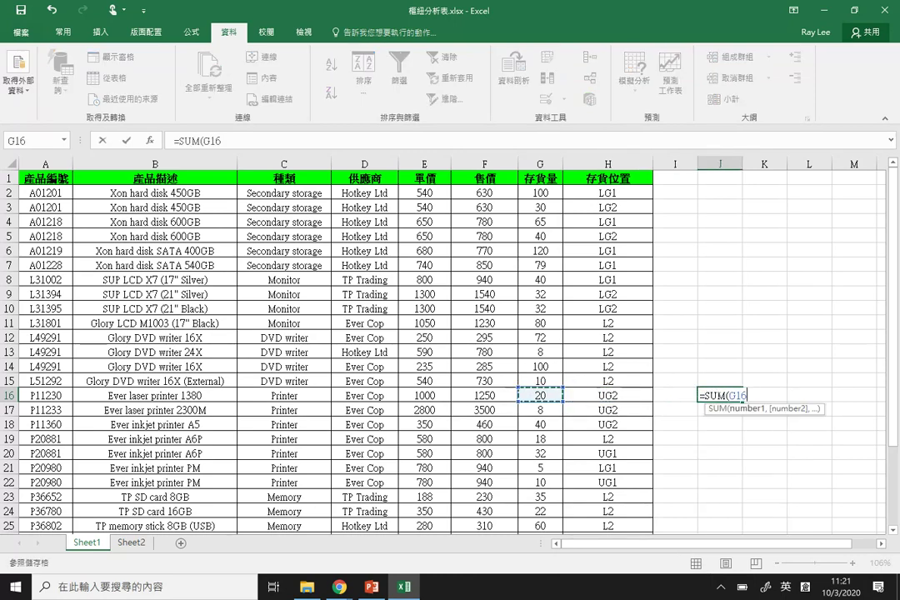
drag(540, 396, 542, 484)
key(Return)
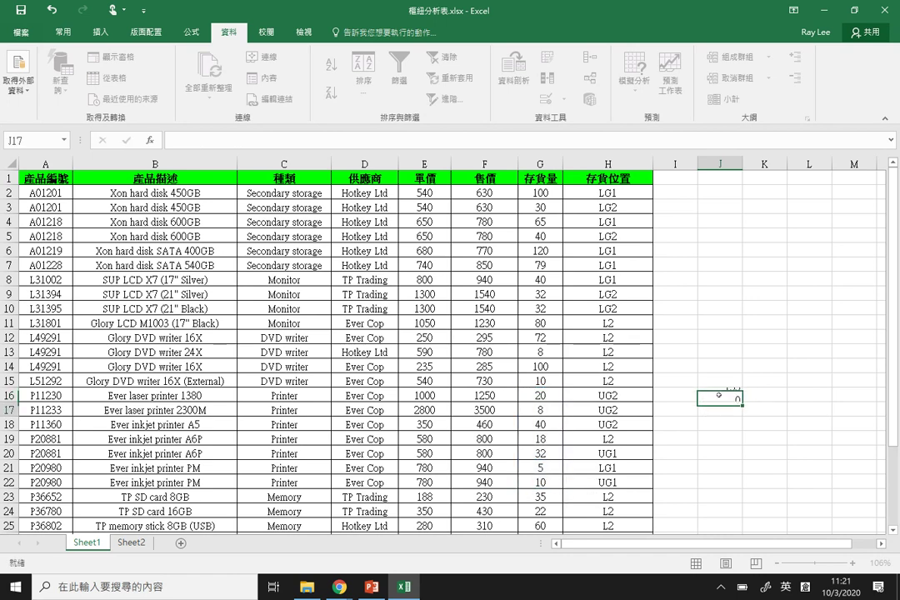
key(Return)
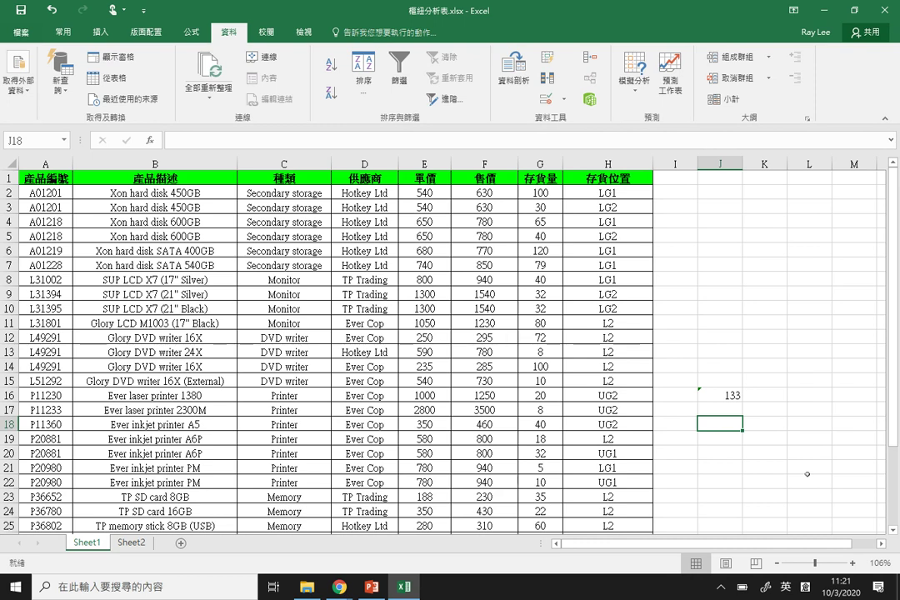
- Clear the SUM formula from cell J16
key(Up)
key(Up)
key(Delete)
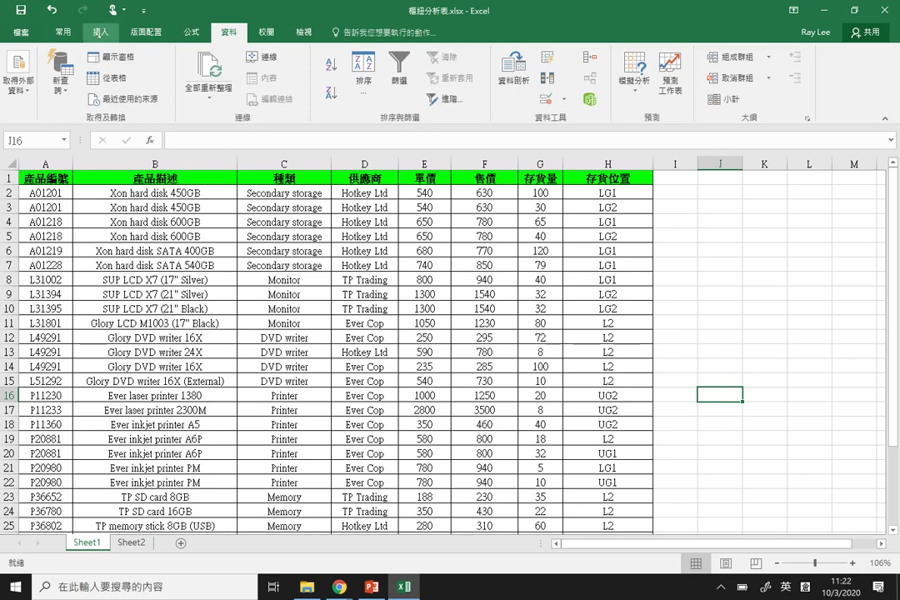
- Try to create a pivot table on a new worksheet using all of Sheet1's cells as the source range
click(100, 33)
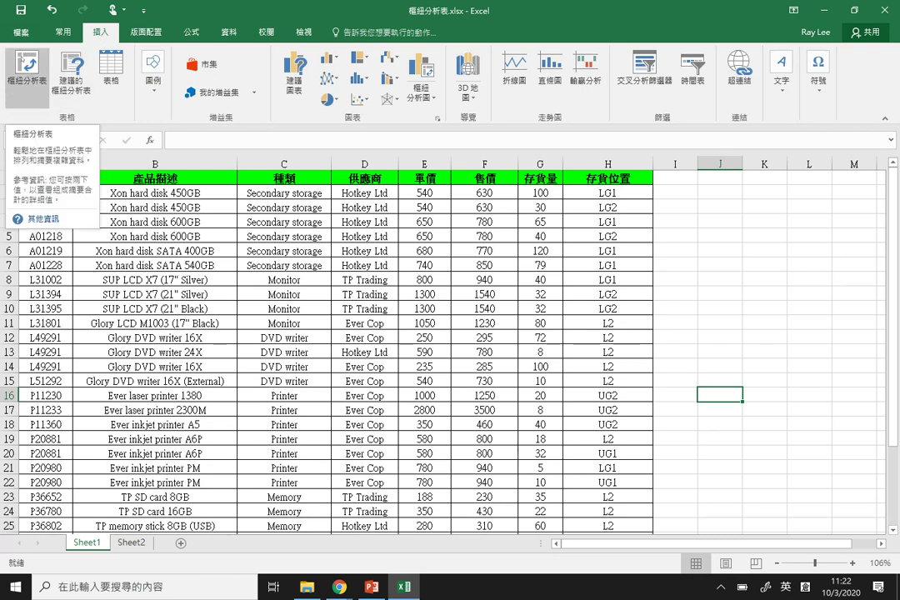
click(28, 80)
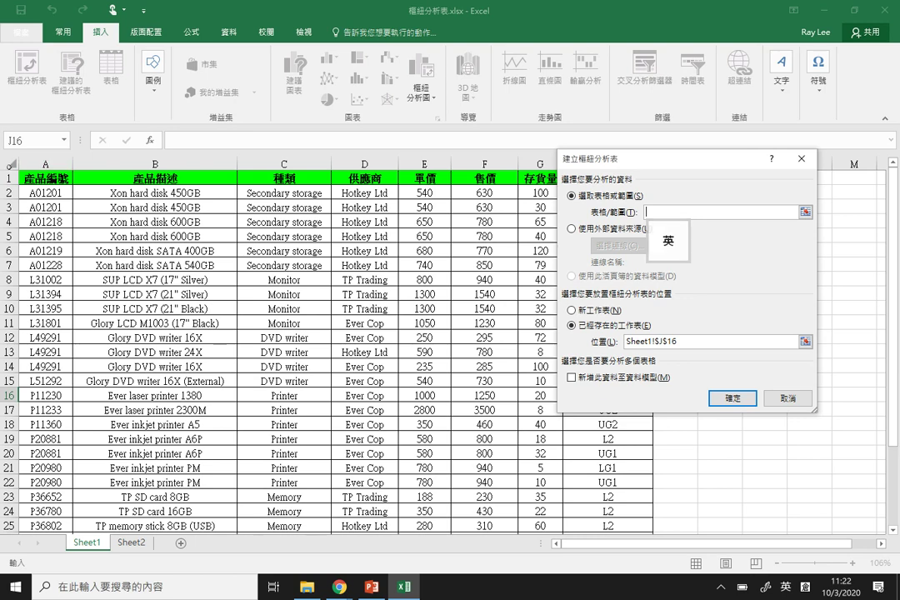
click(11, 163)
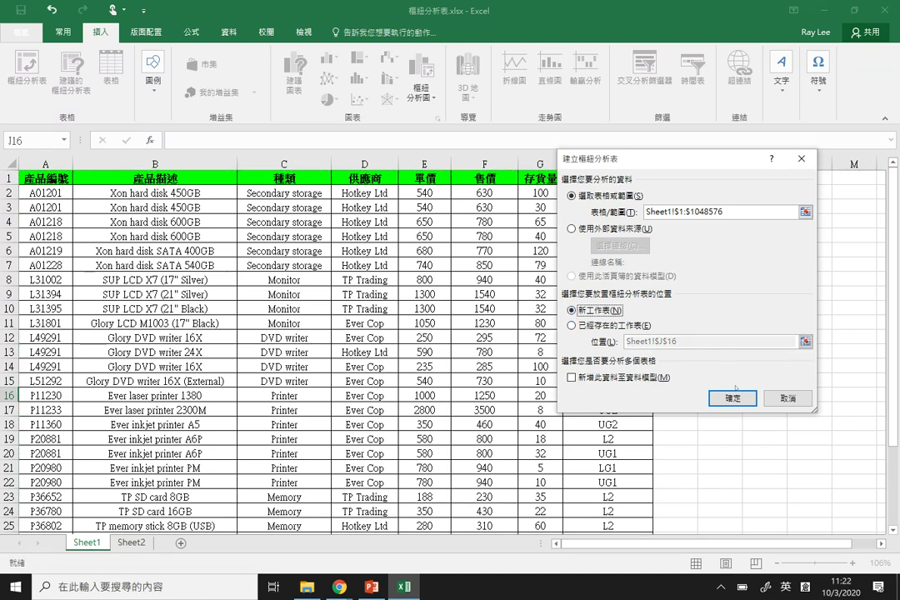
click(572, 310)
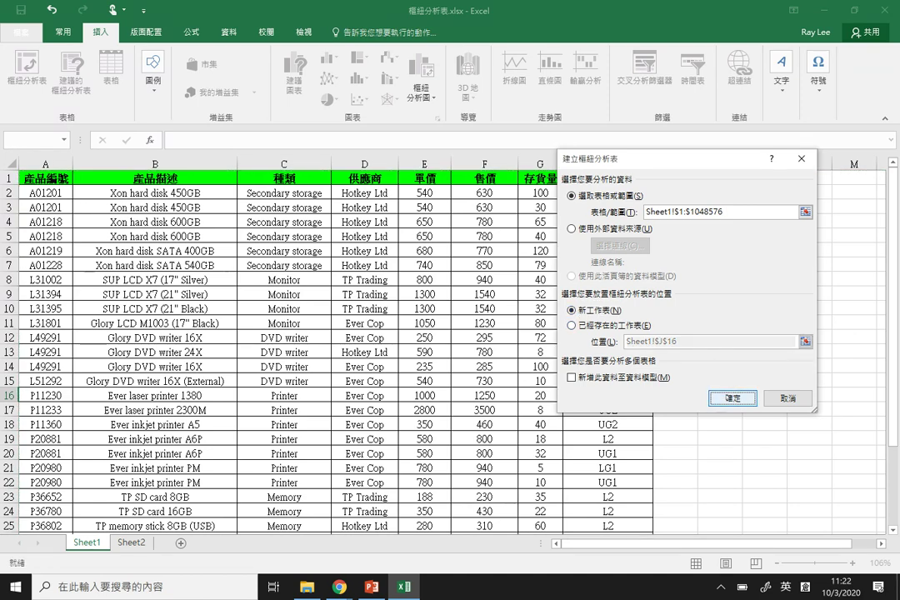
key(Return)
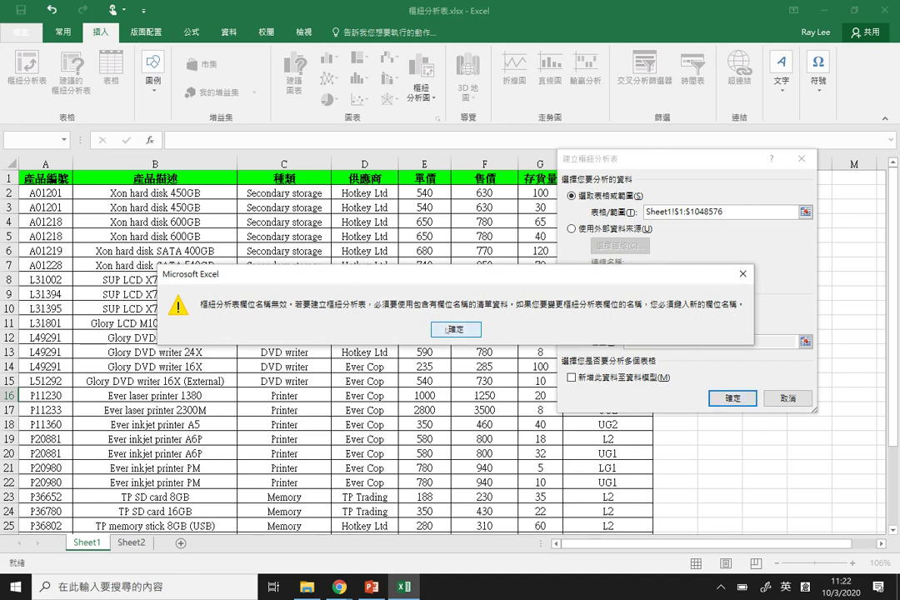
click(455, 329)
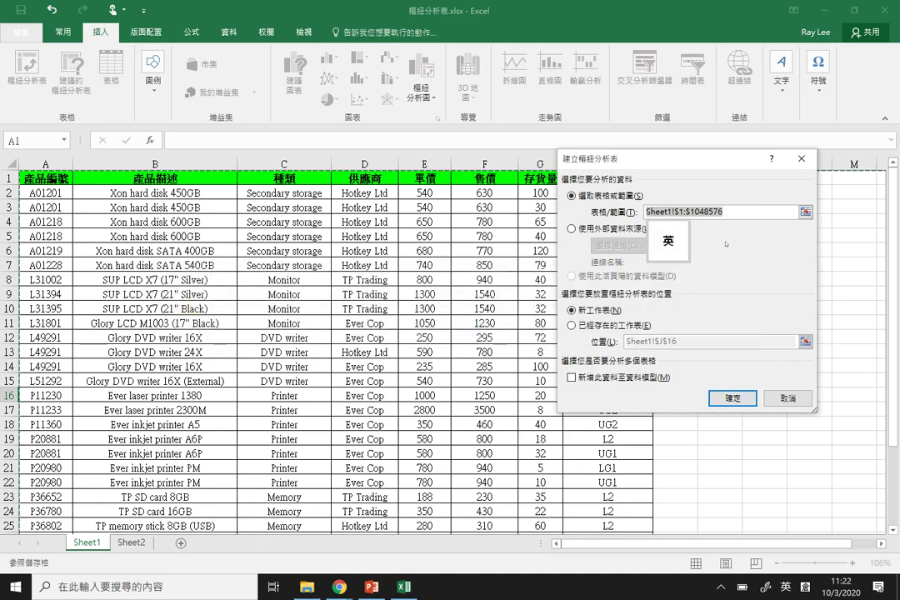
click(733, 395)
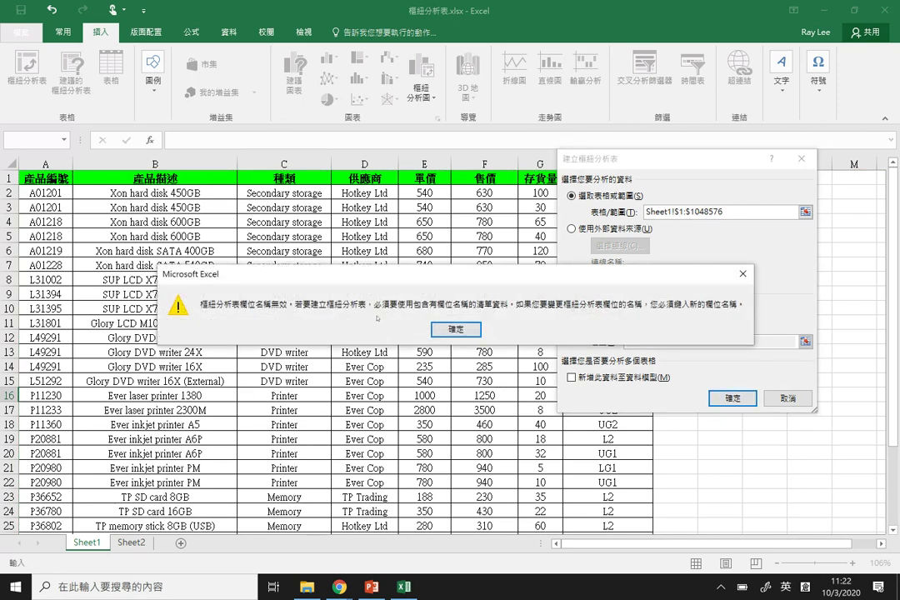
click(471, 329)
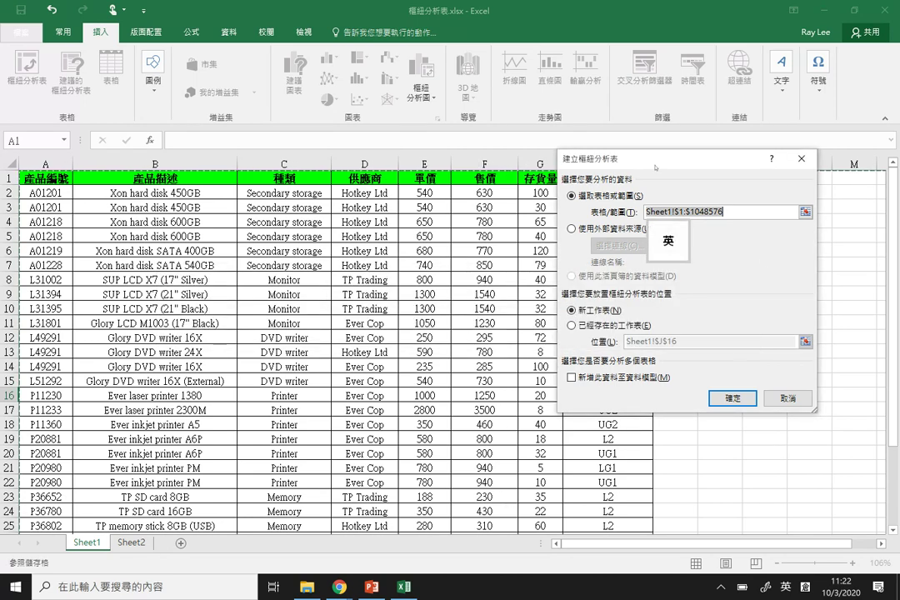
- Change the pivot table's source range to columns A:H of Sheet1 and create it on the new worksheet
drag(655, 168, 782, 185)
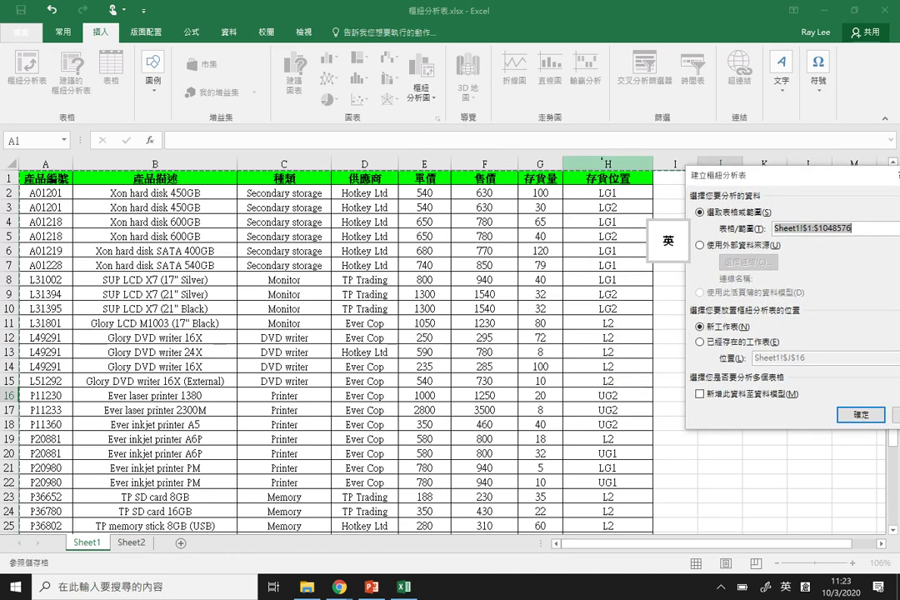
drag(608, 164, 58, 163)
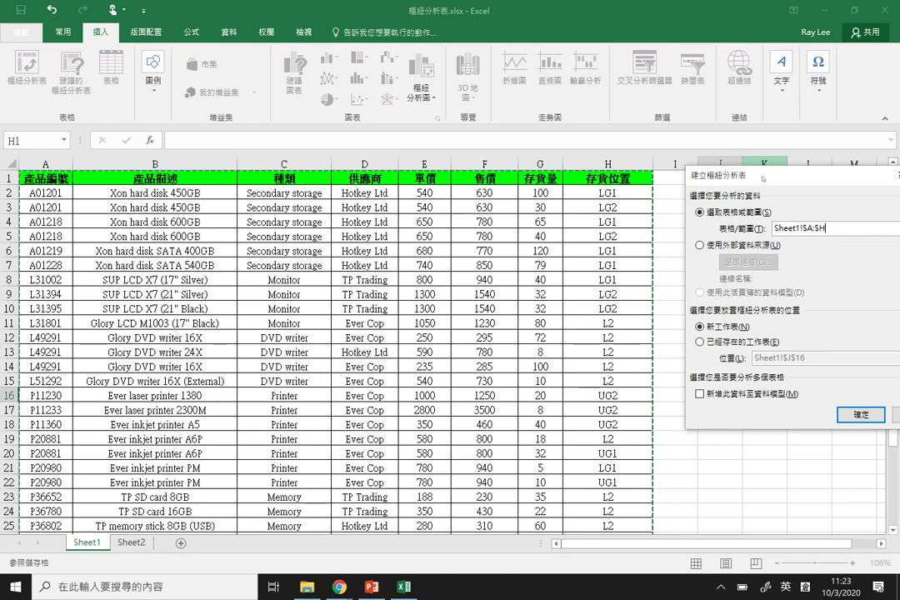
drag(762, 178, 562, 144)
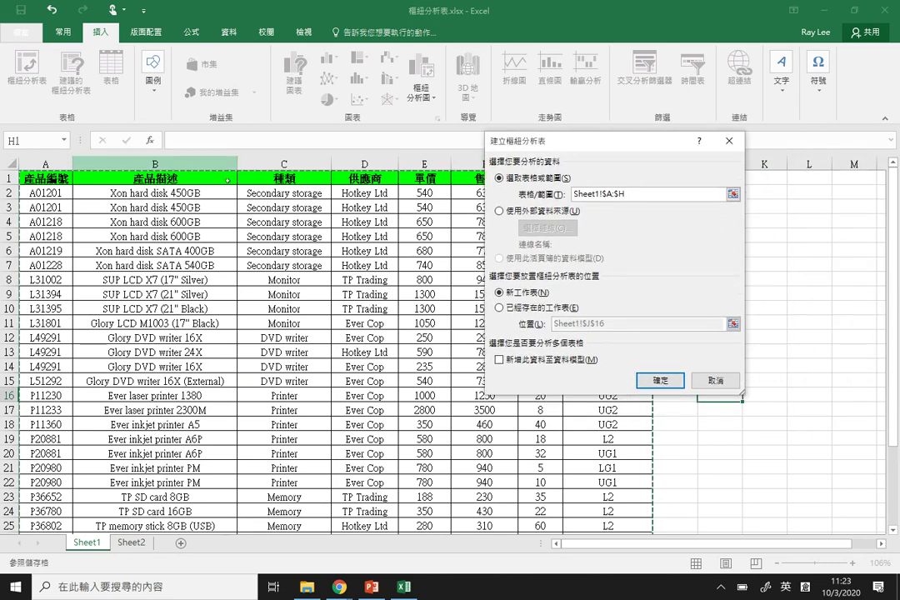
drag(573, 144, 531, 126)
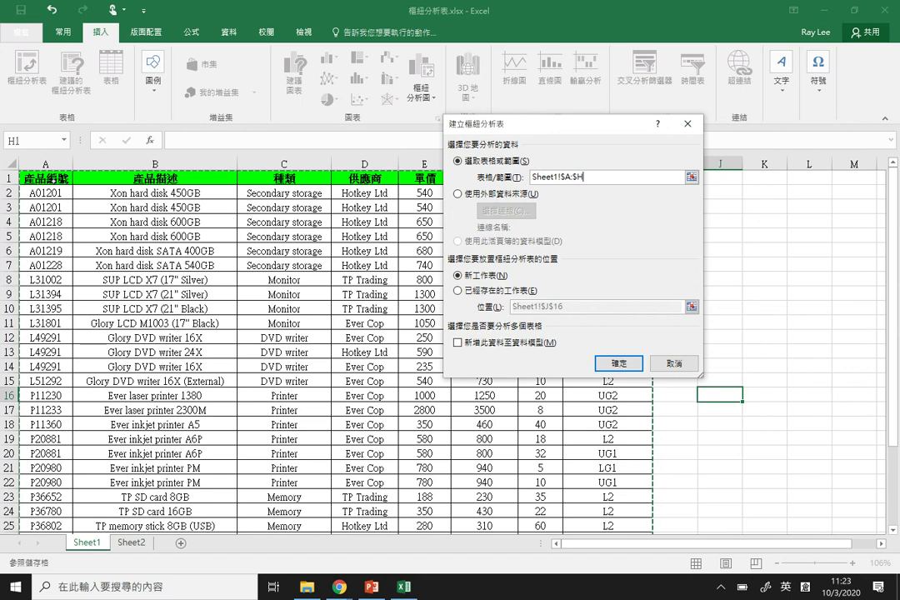
click(612, 360)
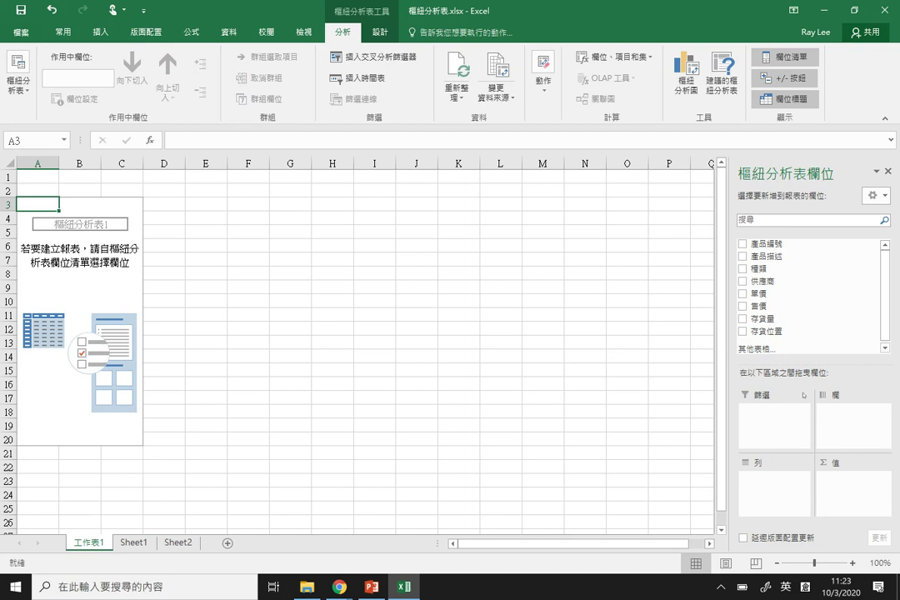
- Widen the pivot table field list, try 產品描述 as column labels, and move it to the row labels
drag(731, 287, 296, 310)
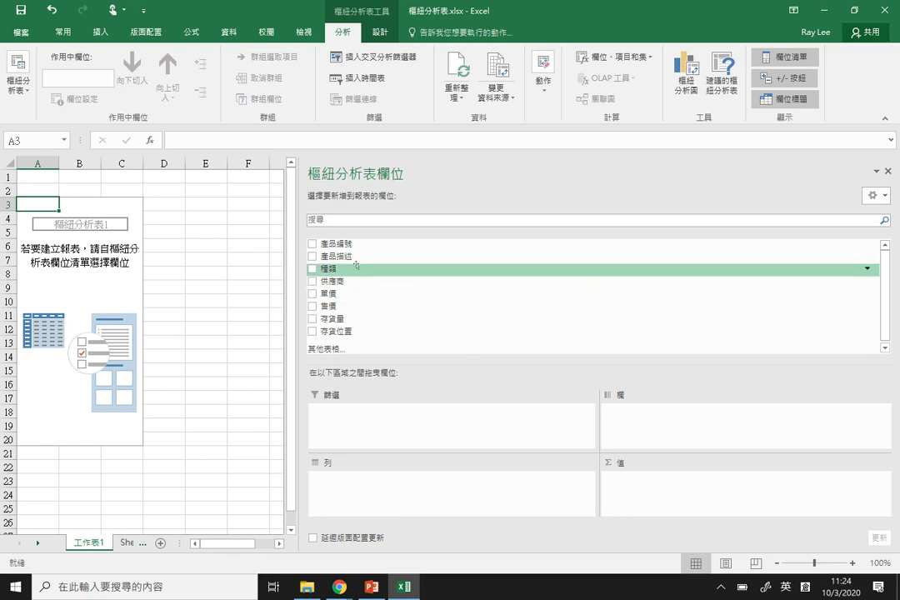
drag(350, 257, 631, 434)
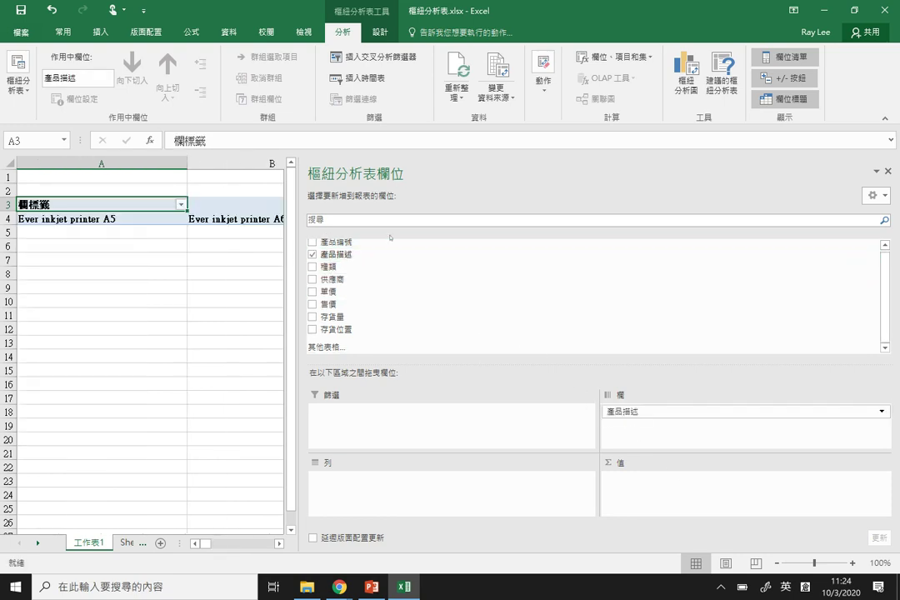
drag(301, 218, 502, 218)
drag(733, 411, 552, 492)
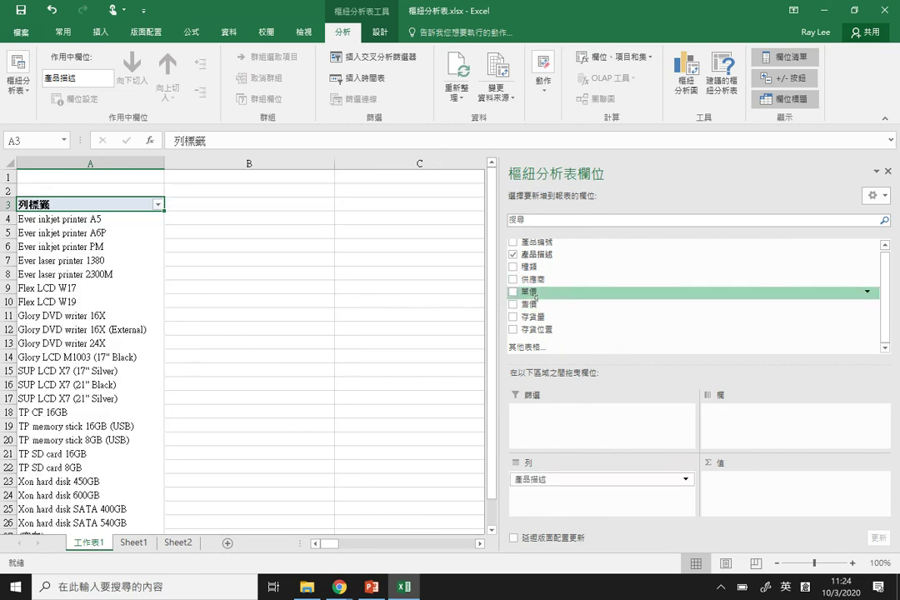
- Try 單價 in the row, values and column areas, and remove both 單價 and 產品描述 from the pivot table
drag(530, 293, 658, 510)
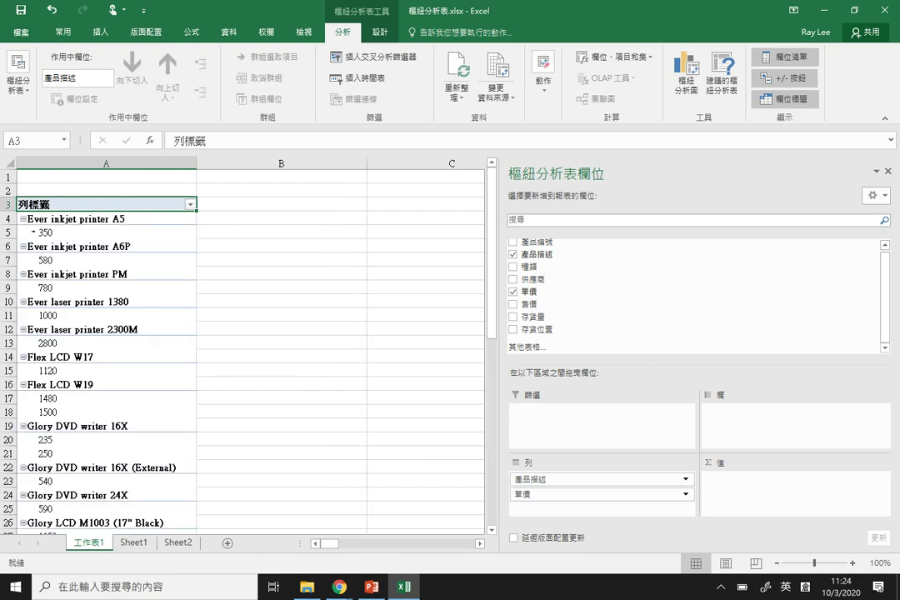
drag(572, 305, 843, 490)
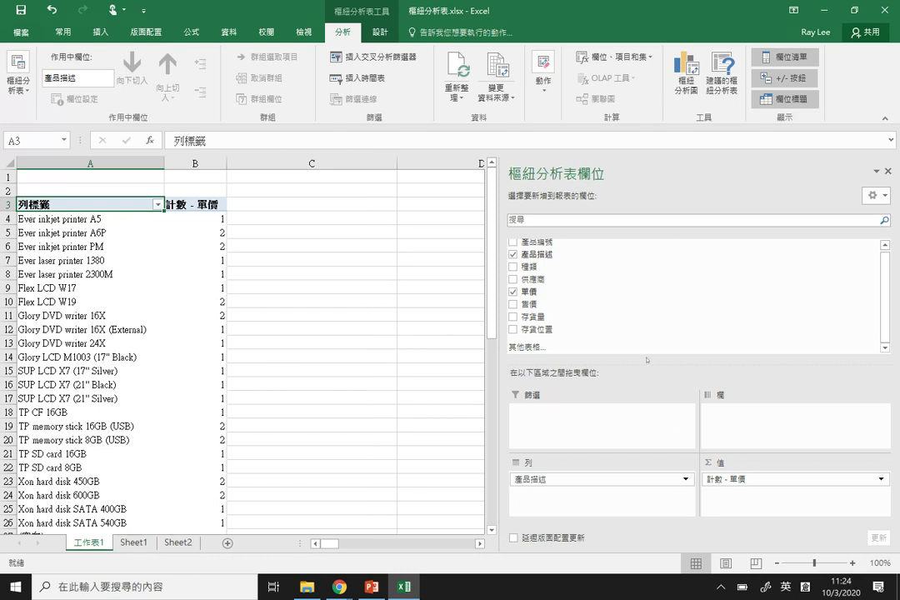
drag(676, 423, 730, 420)
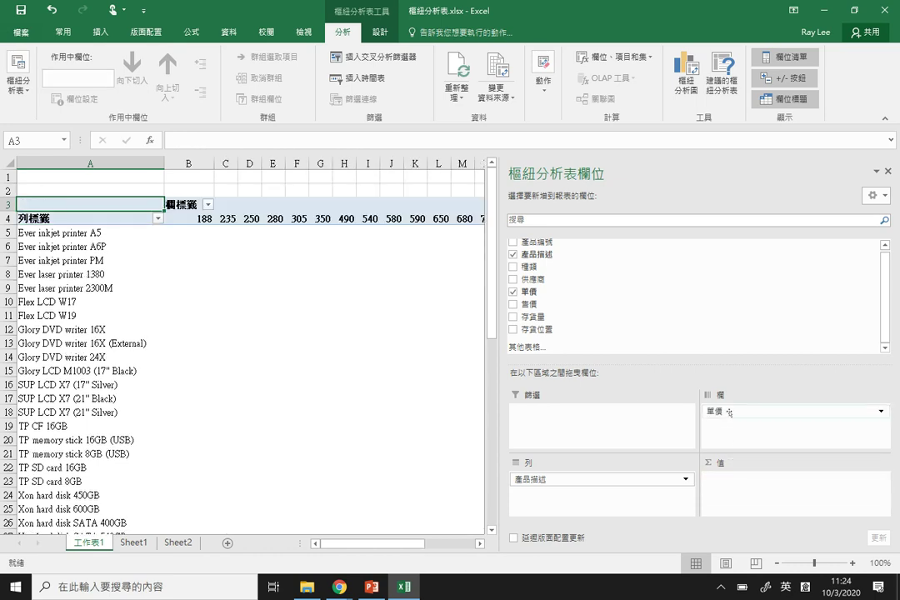
click(726, 411)
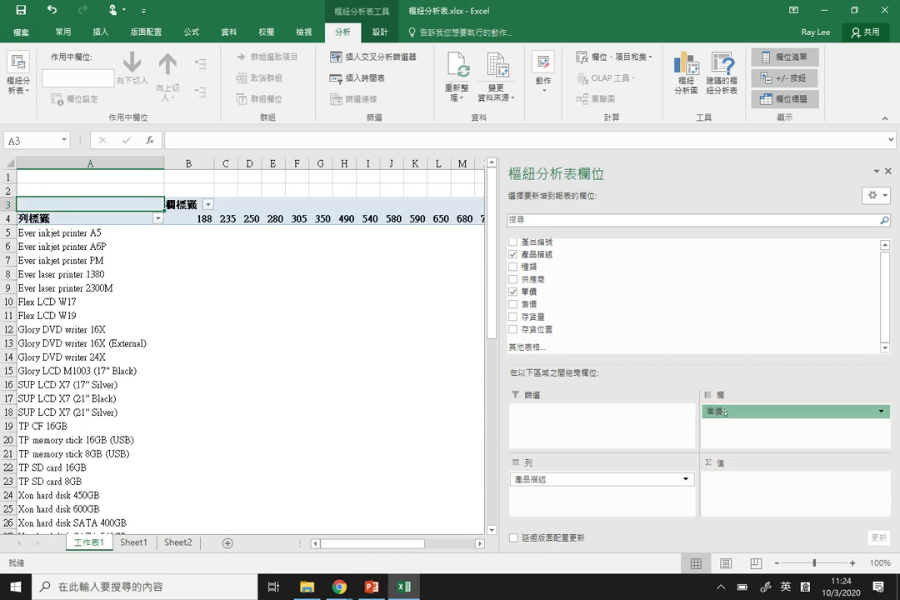
click(833, 378)
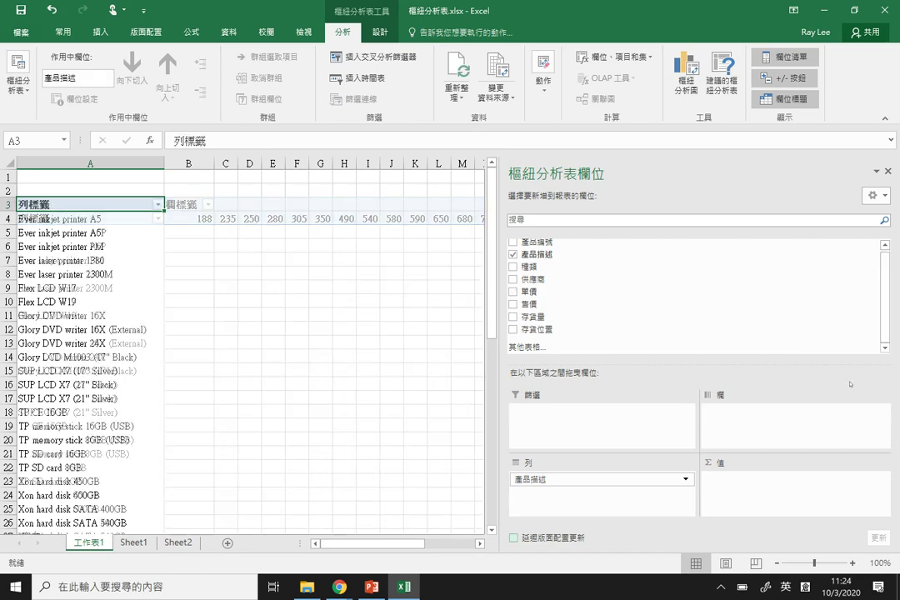
click(689, 481)
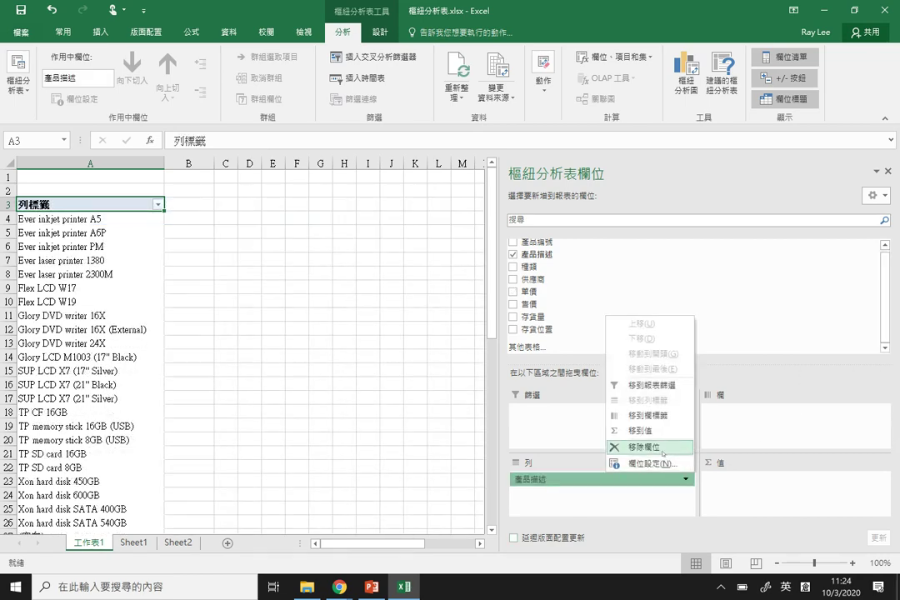
click(671, 445)
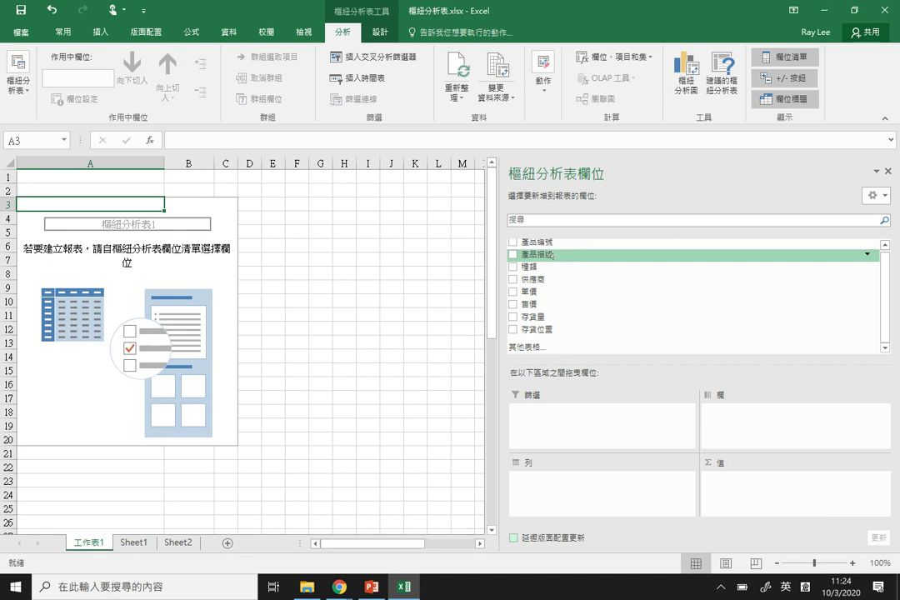
- Add 產品描述 as the pivot table's row labels and 存貨量 as its values
drag(551, 255, 590, 486)
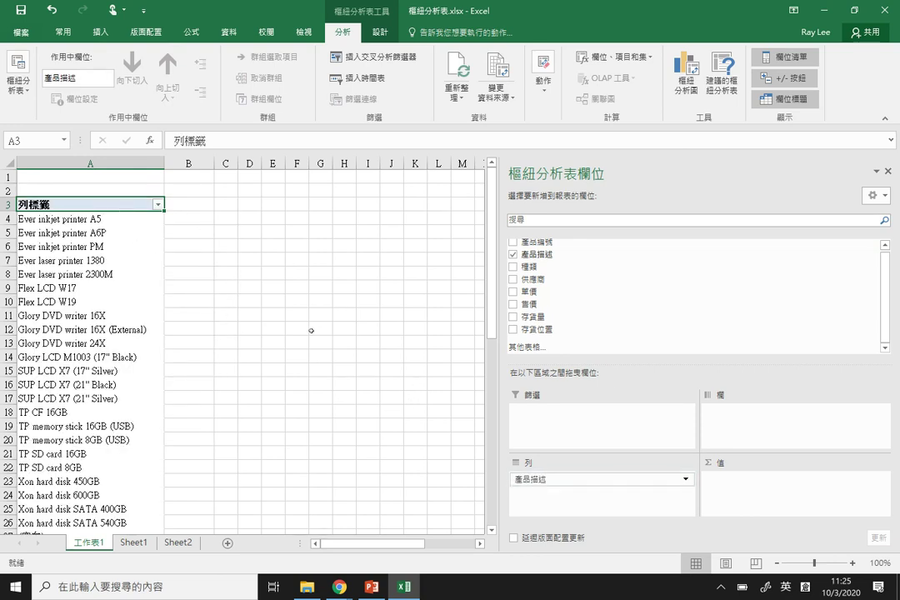
scroll(139, 289, down, 2)
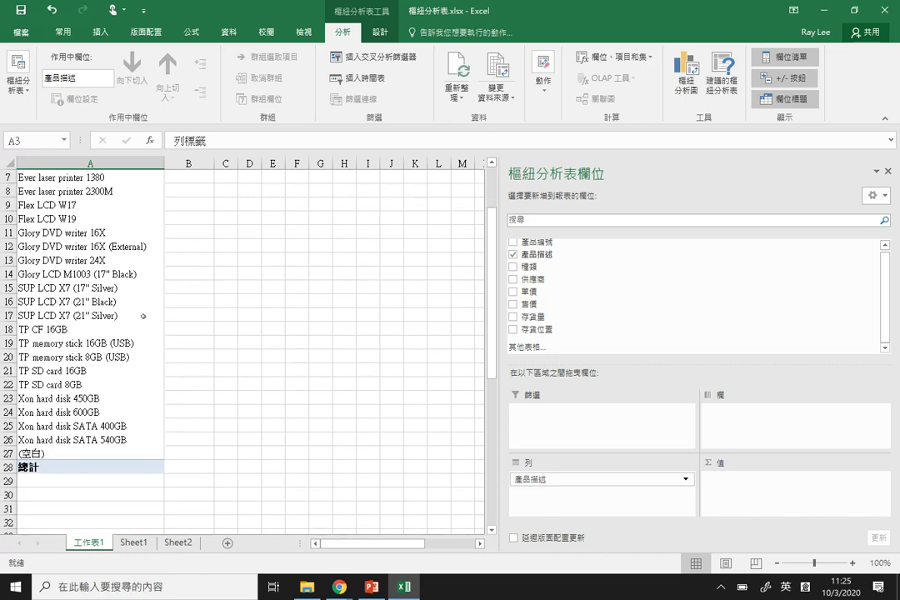
scroll(109, 275, up, 2)
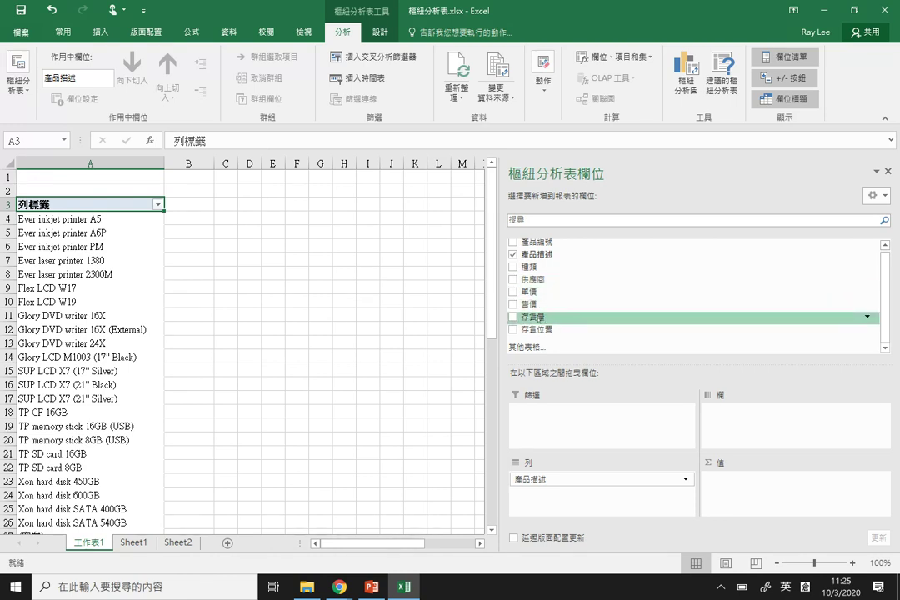
drag(533, 317, 770, 497)
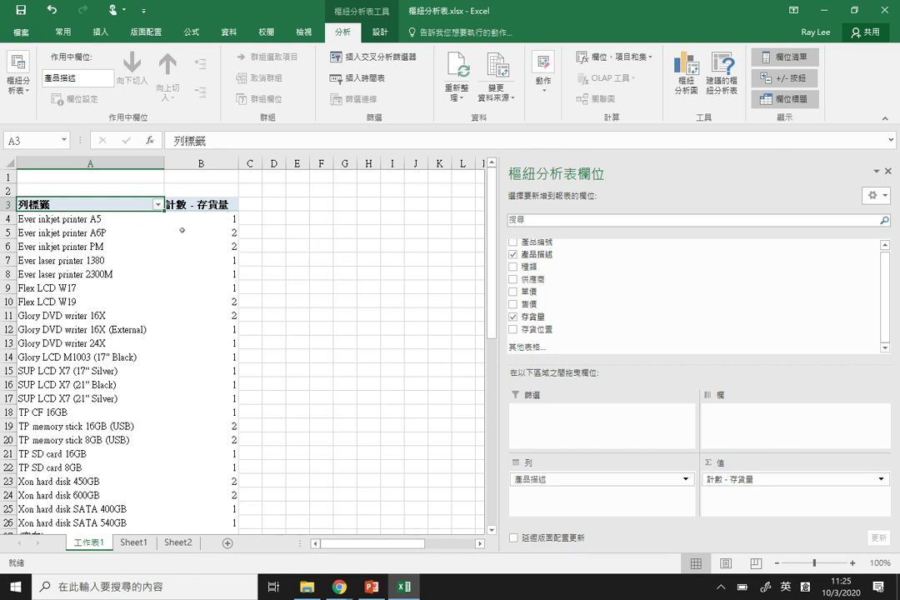
- Check the 存貨量 of Ever inkjet printer A5 in Sheet1 row 18 against the pivot table on 工作表1
mouse_move(205, 230)
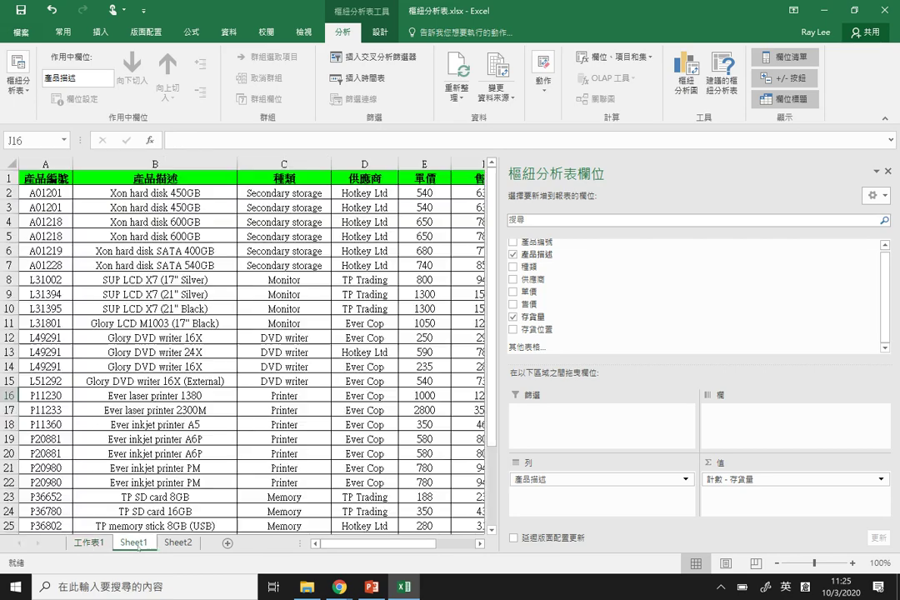
click(132, 543)
drag(45, 424, 500, 428)
click(543, 424)
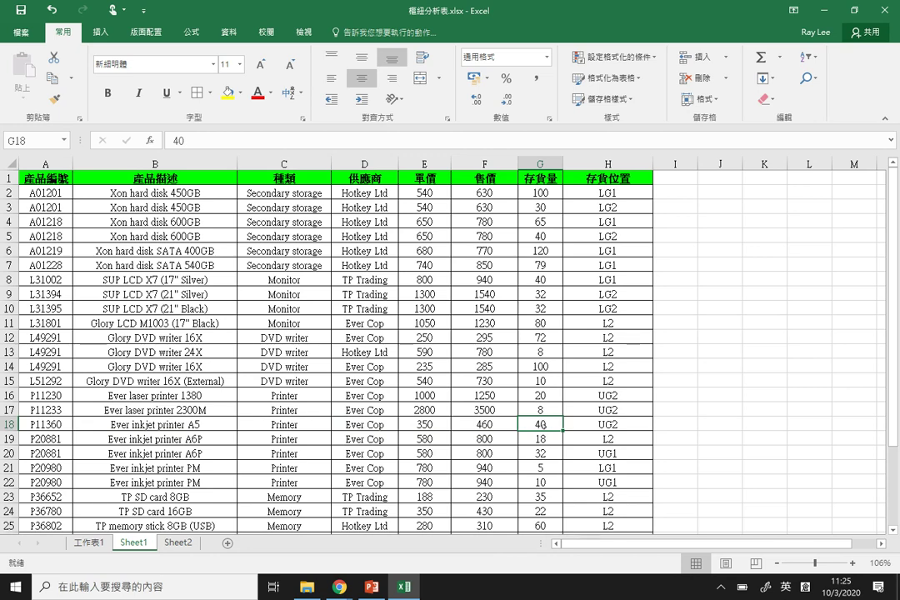
click(86, 543)
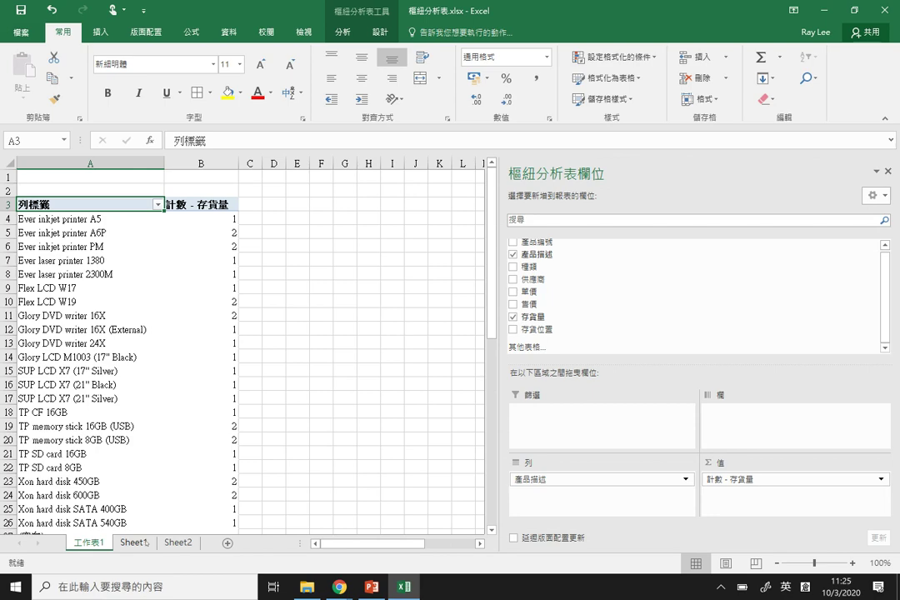
- Select the Ever inkjet printer A6P stock values G19:G20 in Sheet1 to check their total, and return to 工作表1
click(146, 543)
click(219, 440)
drag(219, 440, 587, 453)
click(543, 439)
key(Right)
key(Down)
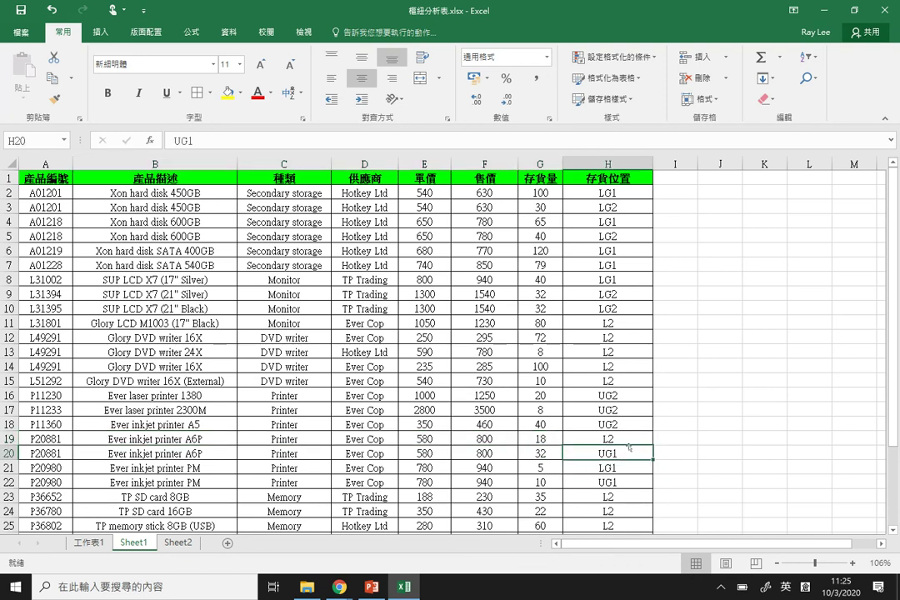
key(Left)
key(shift+Up)
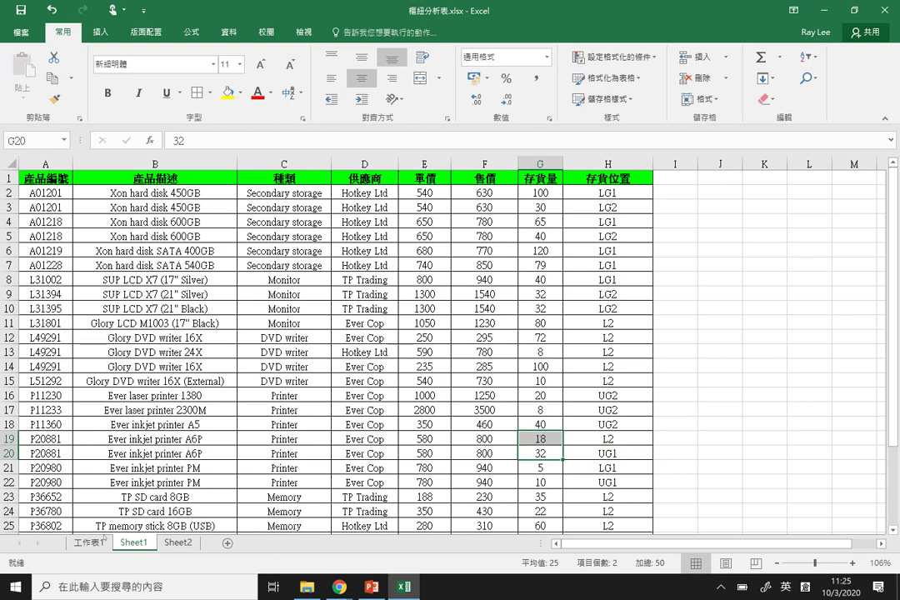
key(ctrl+Page_Up)
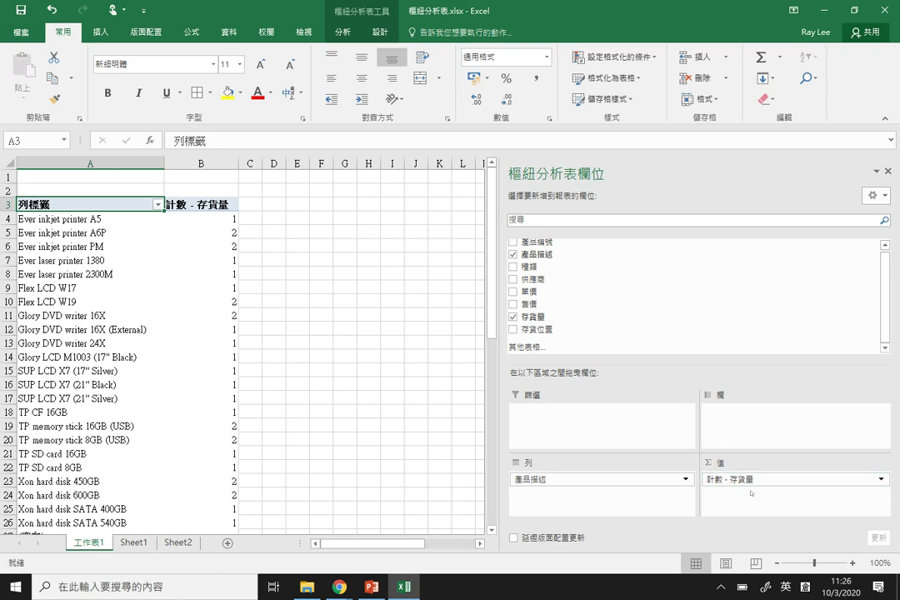
- Change the pivot table's 存貨量 value field to summarise by 加總
click(880, 480)
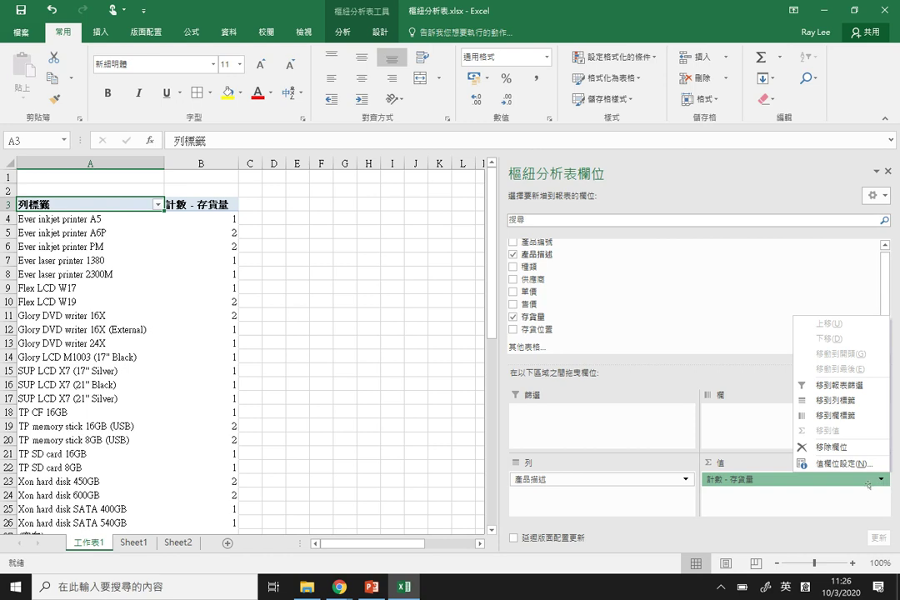
click(868, 485)
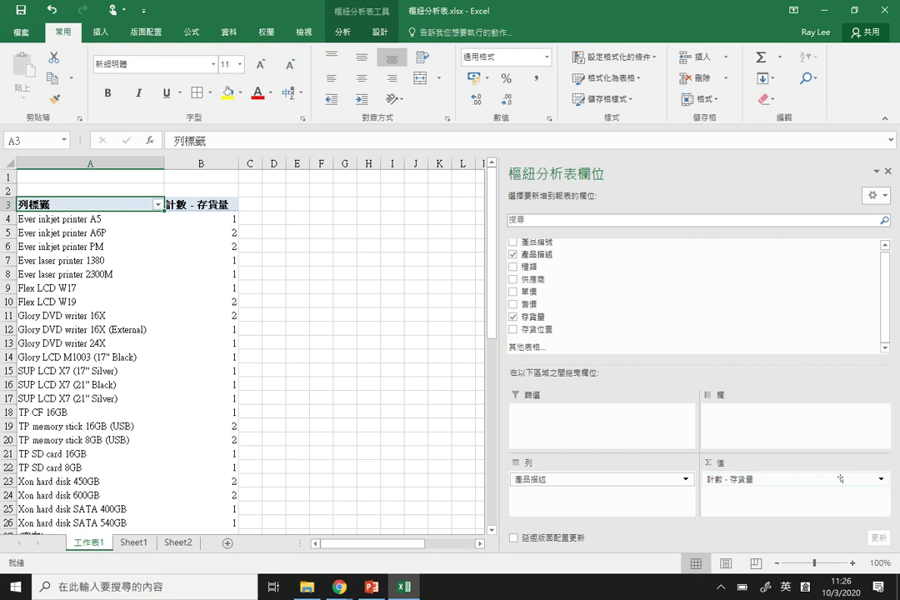
click(722, 483)
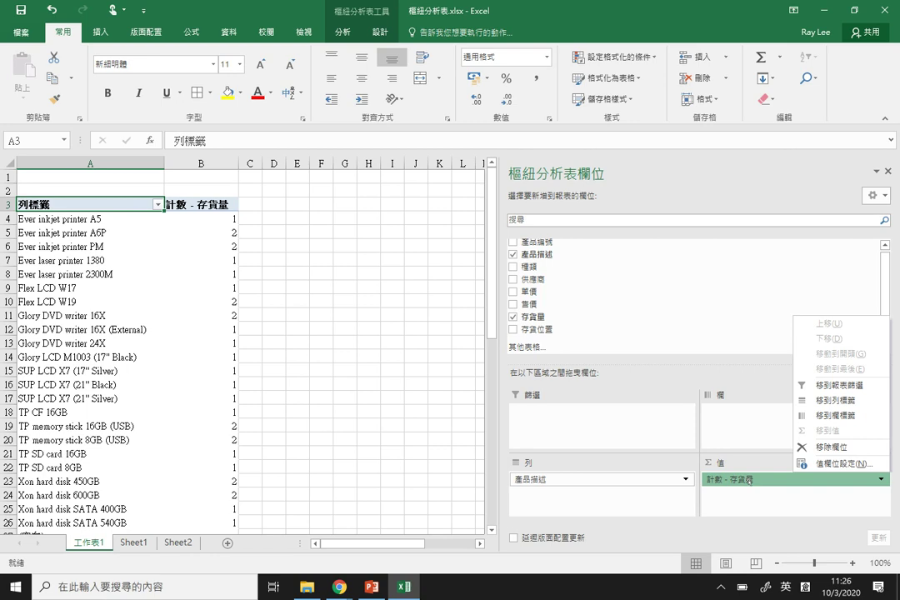
click(759, 480)
click(759, 481)
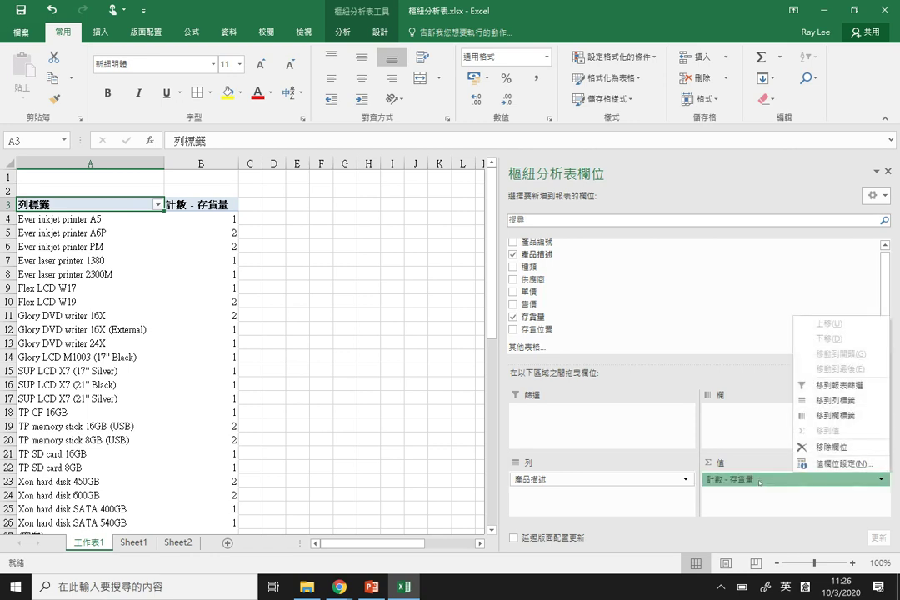
click(840, 463)
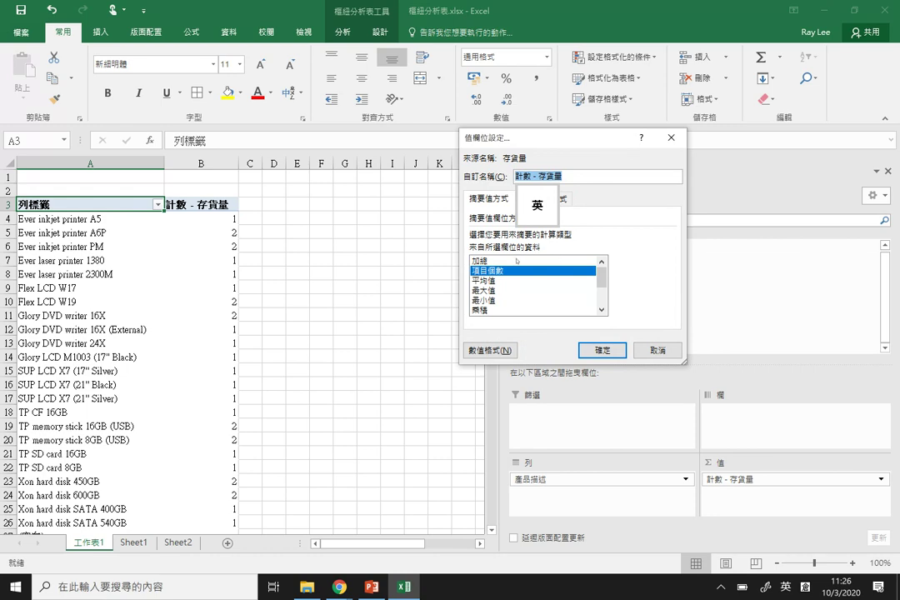
click(523, 260)
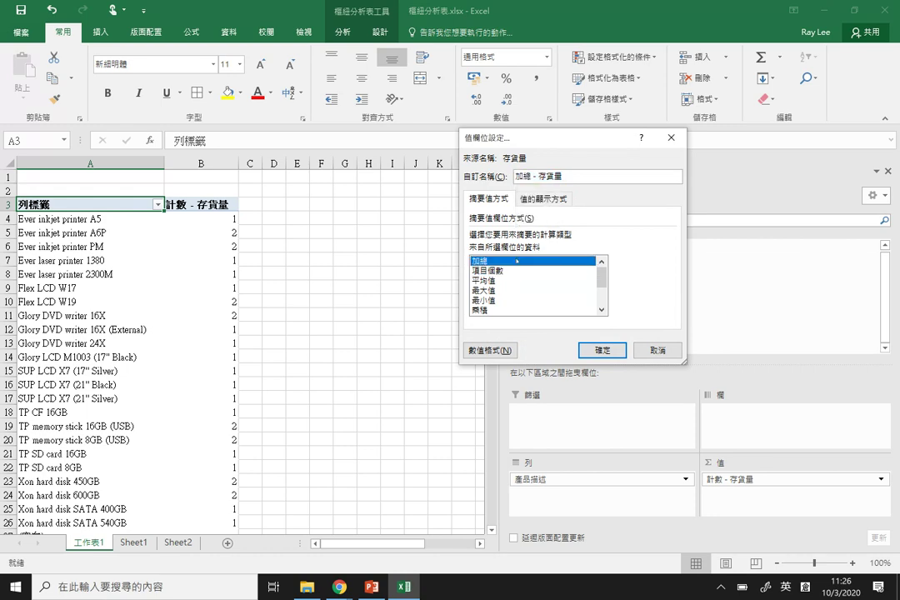
click(603, 351)
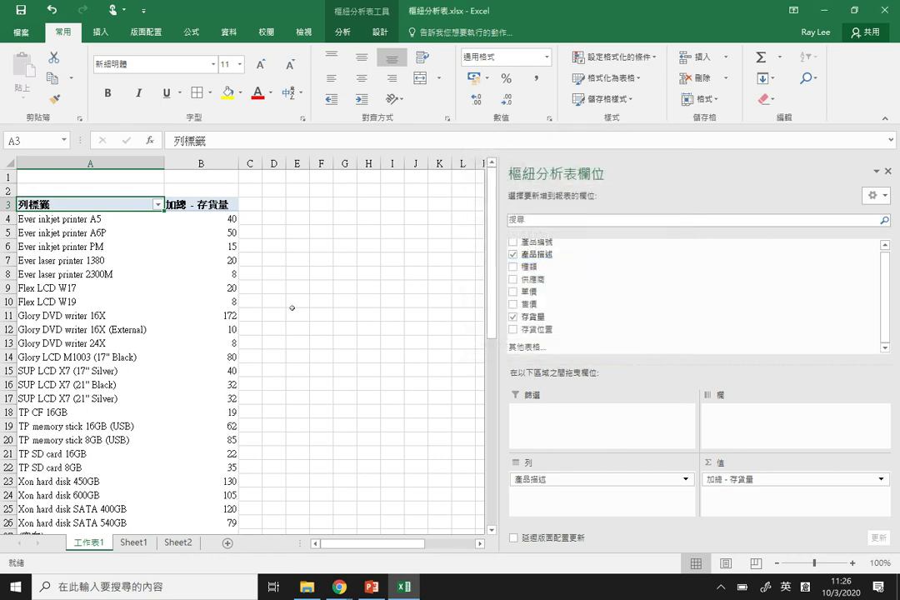
- Examine the 存貨量 sums per product in the pivot table, particularly that of Ever inkjet printer A6P
click(227, 234)
click(140, 233)
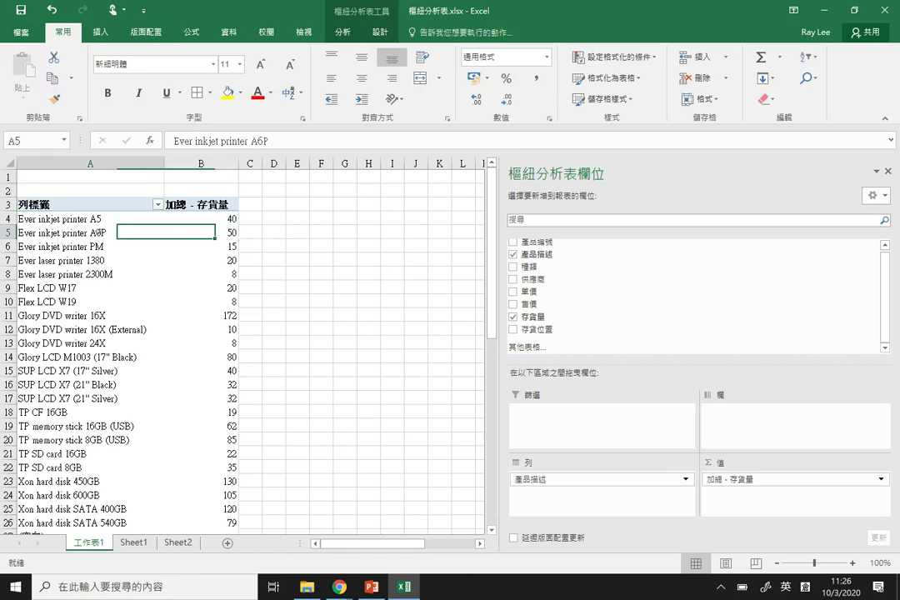
click(185, 232)
key(Down)
key(Down)
key(Down)
key(Down)
key(Down)
key(Down)
key(Down)
key(Down)
key(Up)
key(Up)
key(Up)
key(Up)
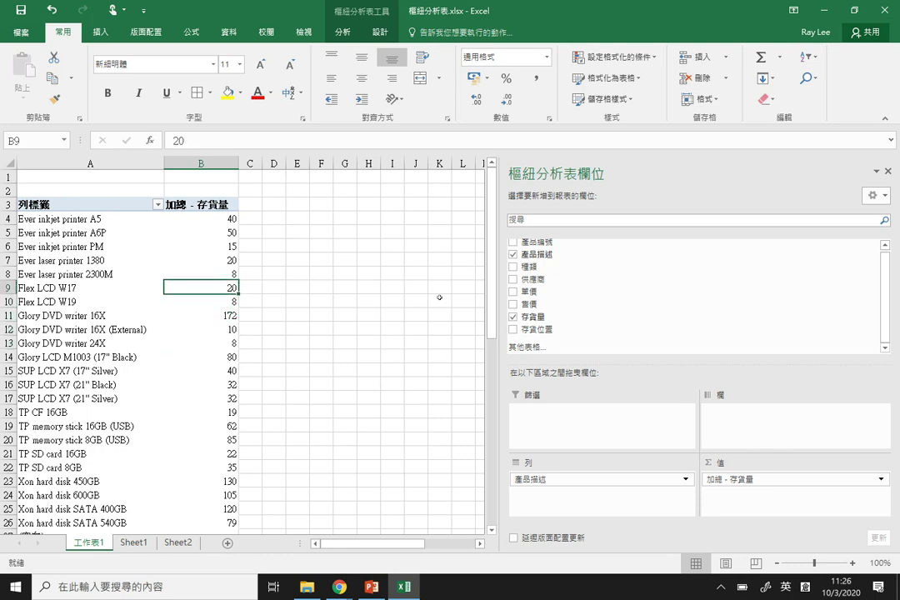
key(Up)
key(Up)
key(Up)
key(Up)
key(Left)
key(Right)
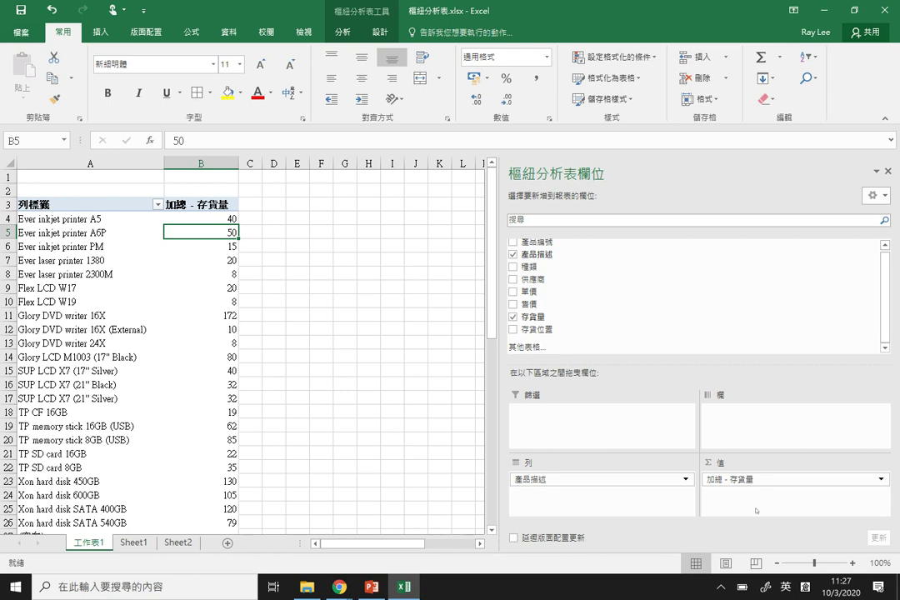
- Look through the calculation types in the 存貨量 value field settings, from 加總 to 標準差, and close them without applying a change
click(881, 483)
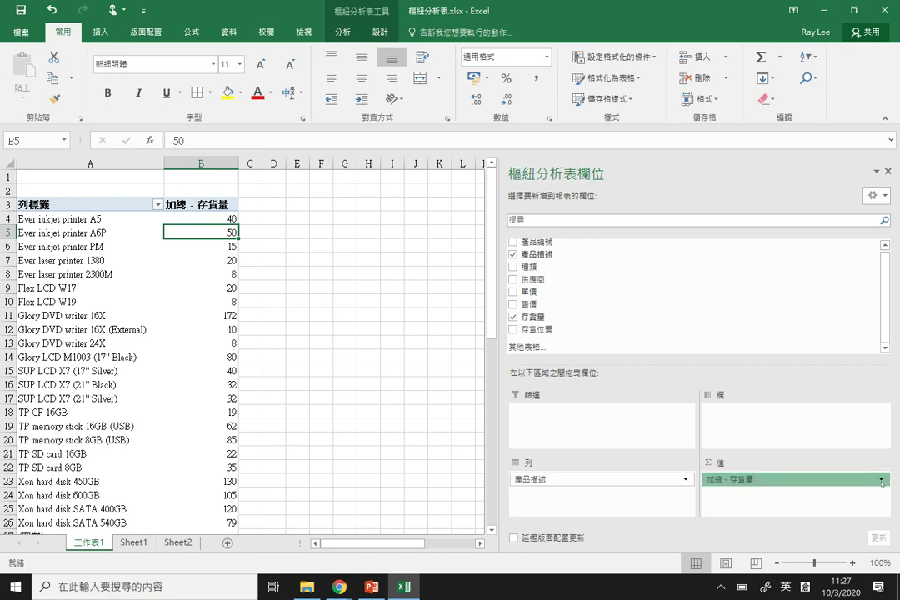
click(881, 483)
click(867, 464)
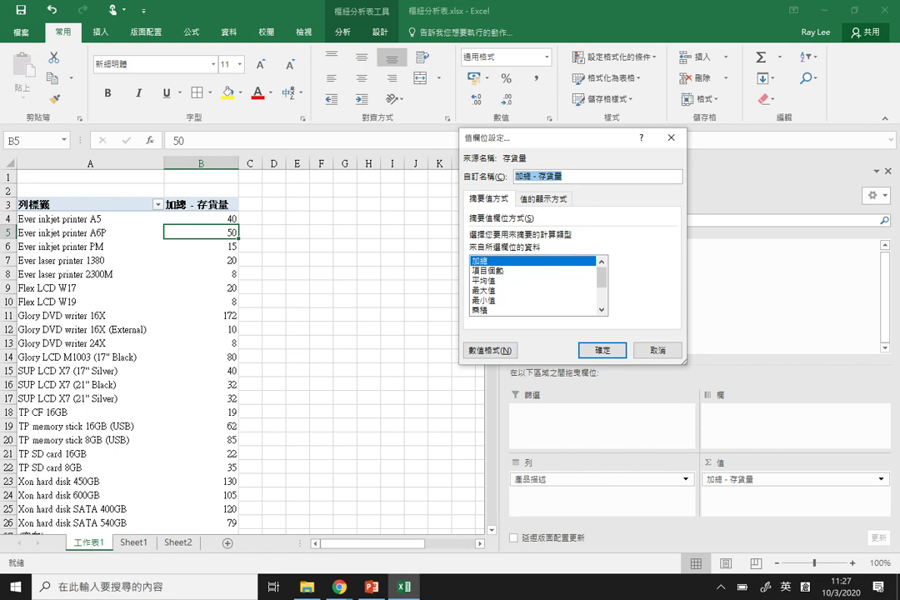
click(505, 270)
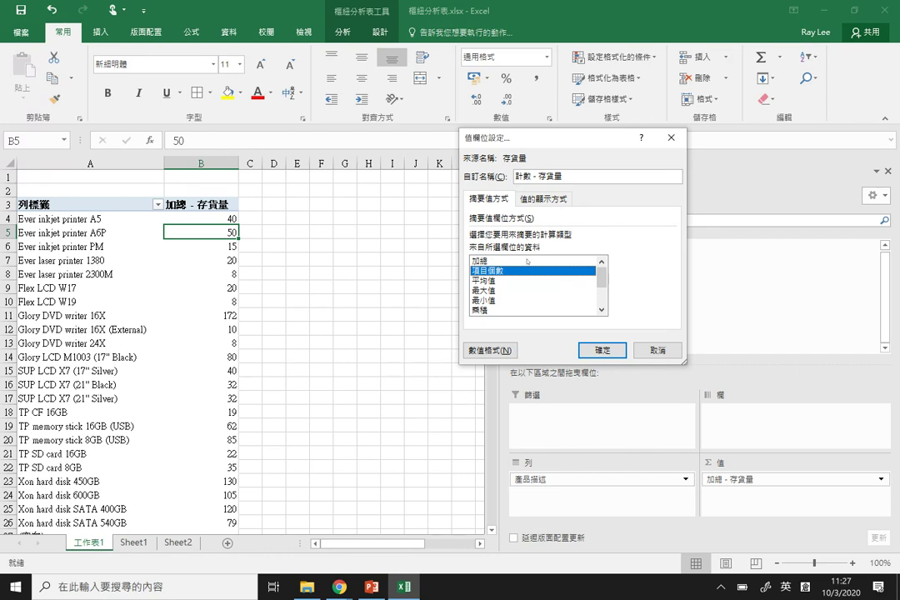
click(524, 262)
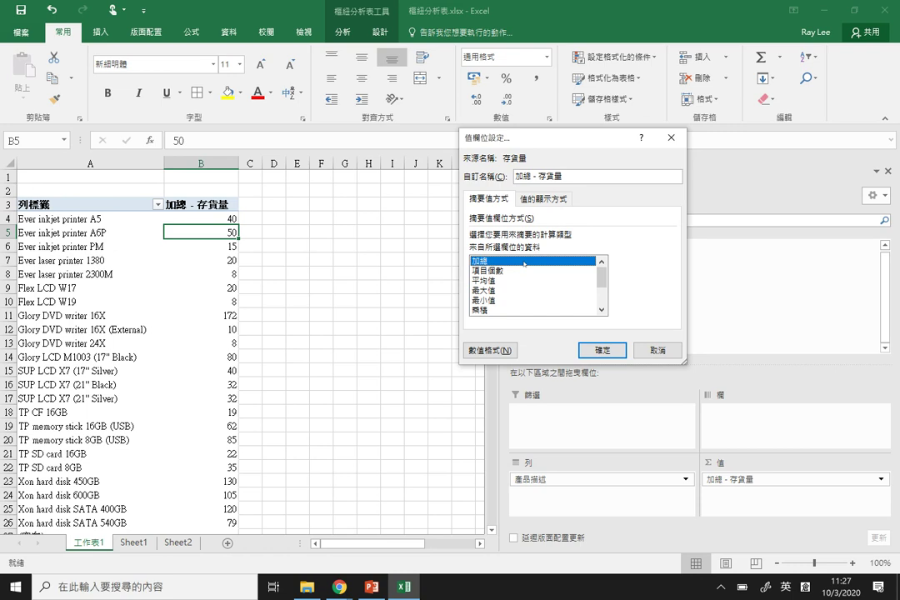
click(500, 281)
click(502, 290)
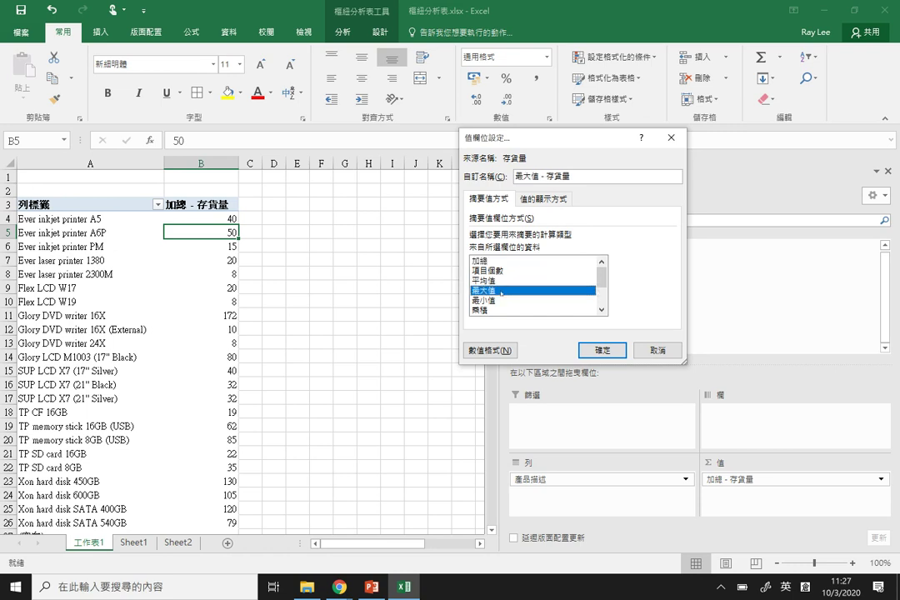
click(505, 301)
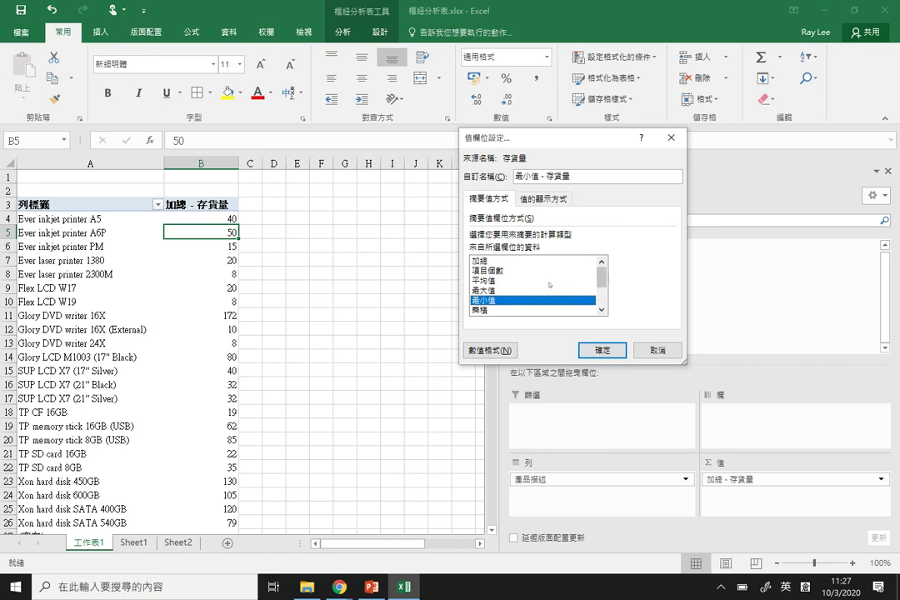
click(515, 262)
click(515, 269)
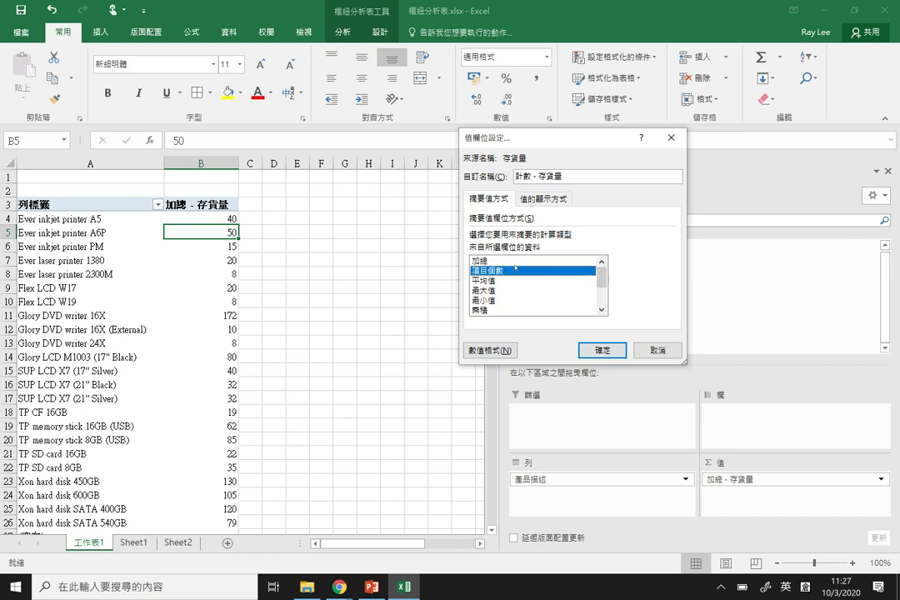
key(Down)
key(Down)
key(Down)
key(Down)
key(Down)
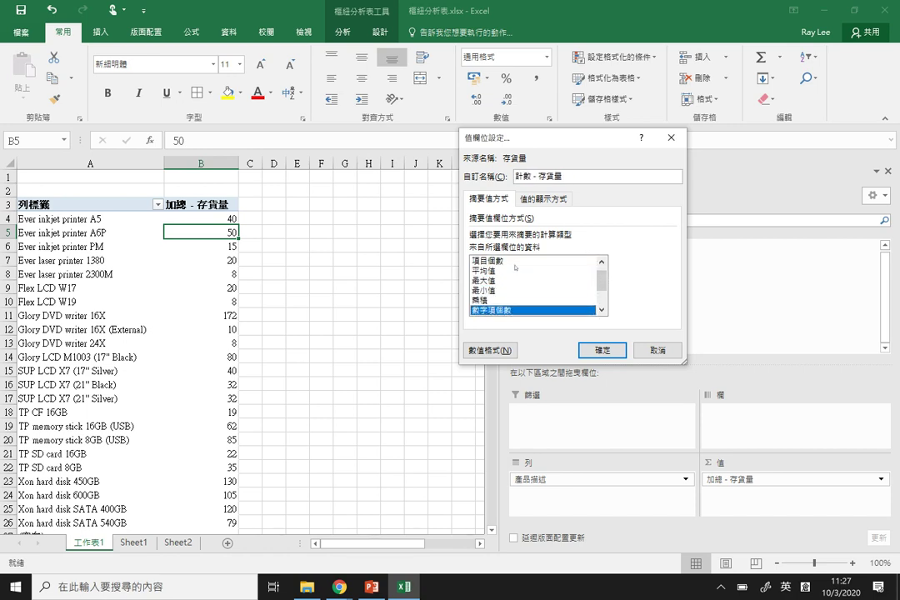
key(Down)
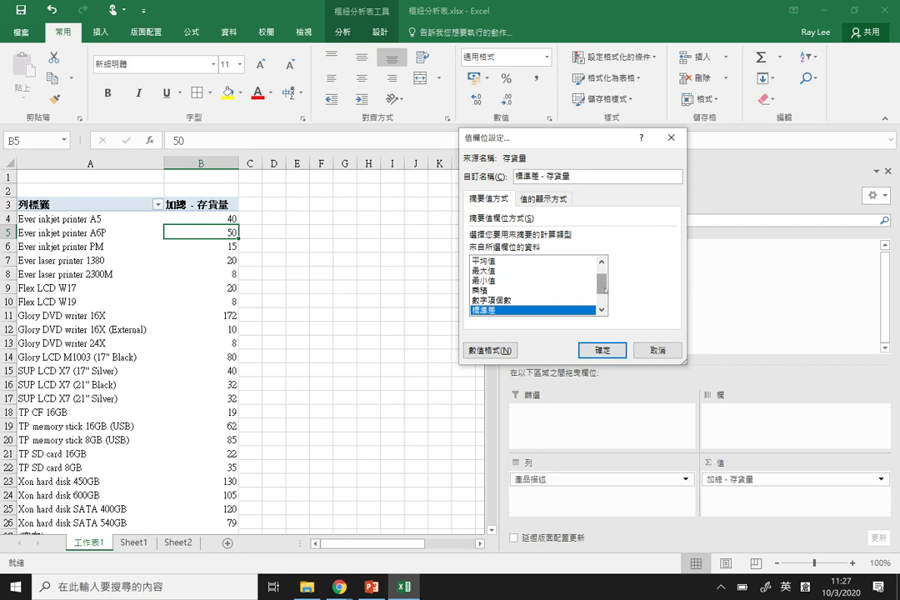
scroll(602, 274, up, 2)
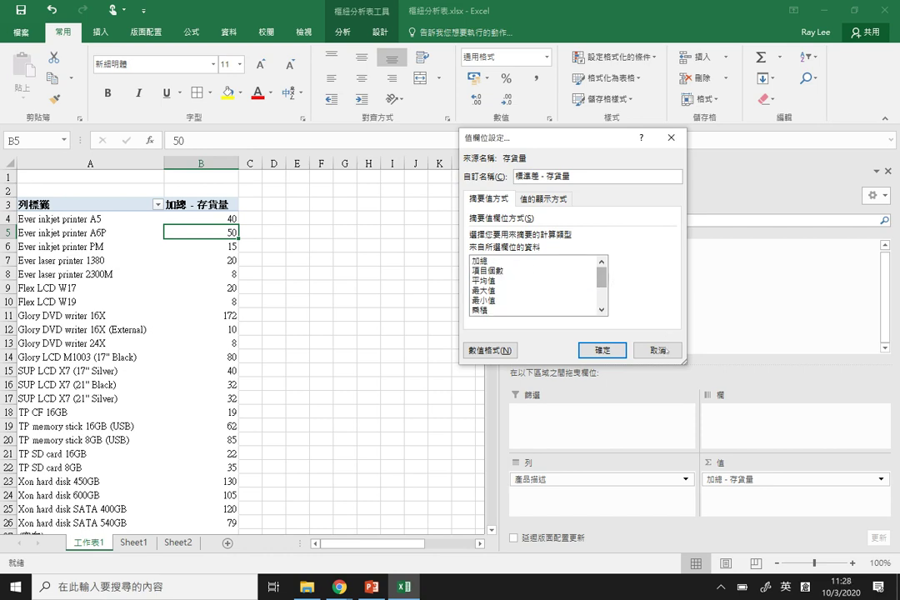
click(657, 350)
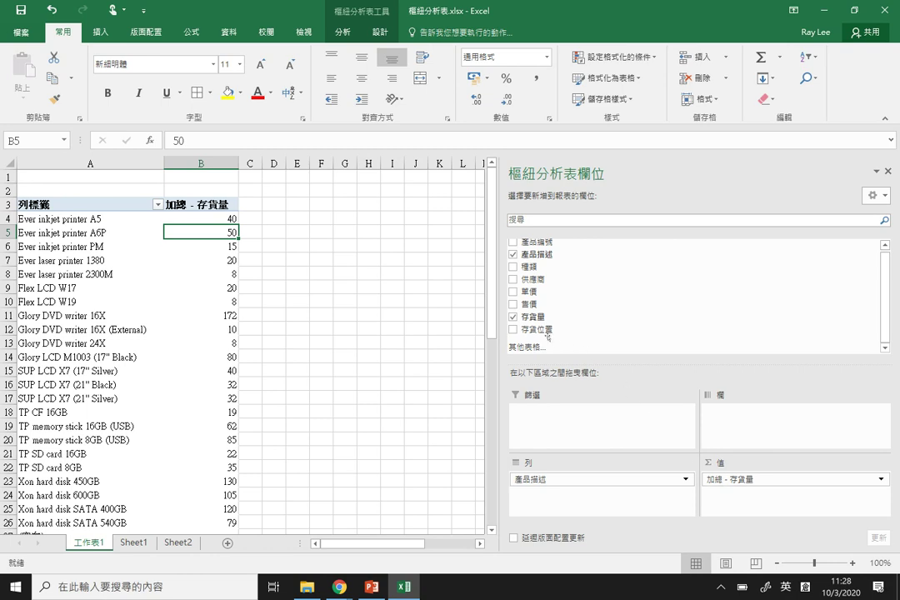
- Add 存貨位置 as a second row label below 產品描述 and check the location breakdown of Ever inkjet printer A6P in A7:B8
drag(533, 330, 585, 513)
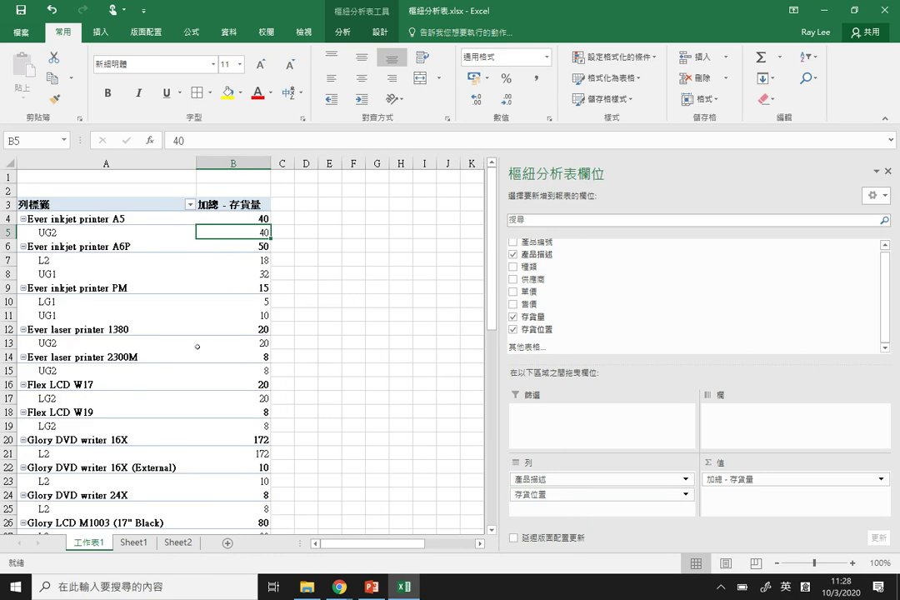
mouse_move(197, 346)
click(80, 257)
click(86, 248)
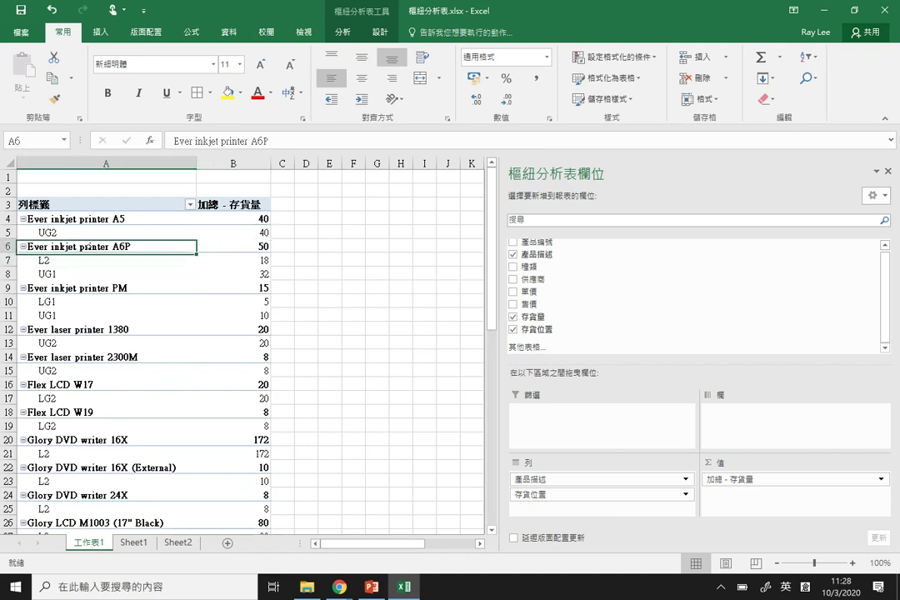
click(70, 260)
drag(71, 260, 225, 272)
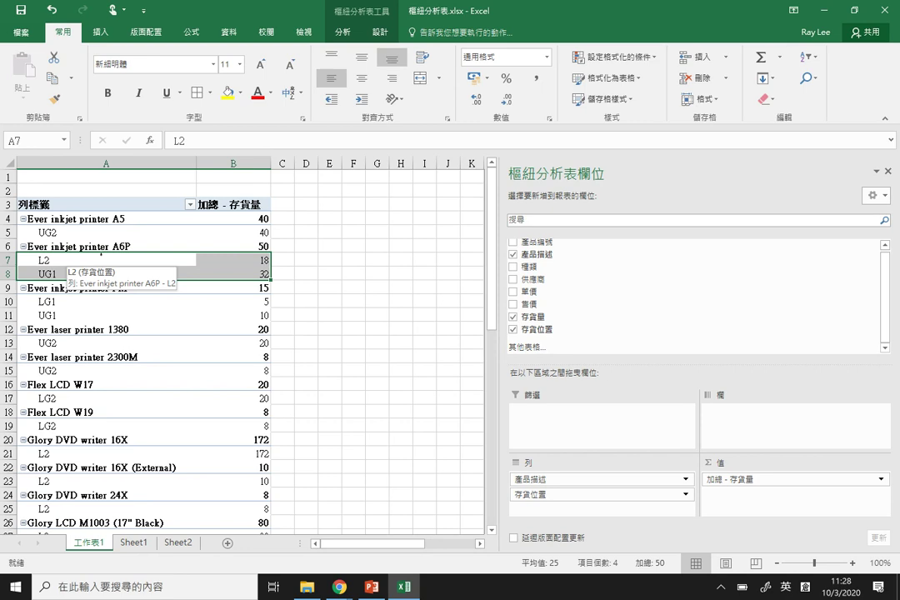
click(244, 242)
drag(152, 259, 225, 272)
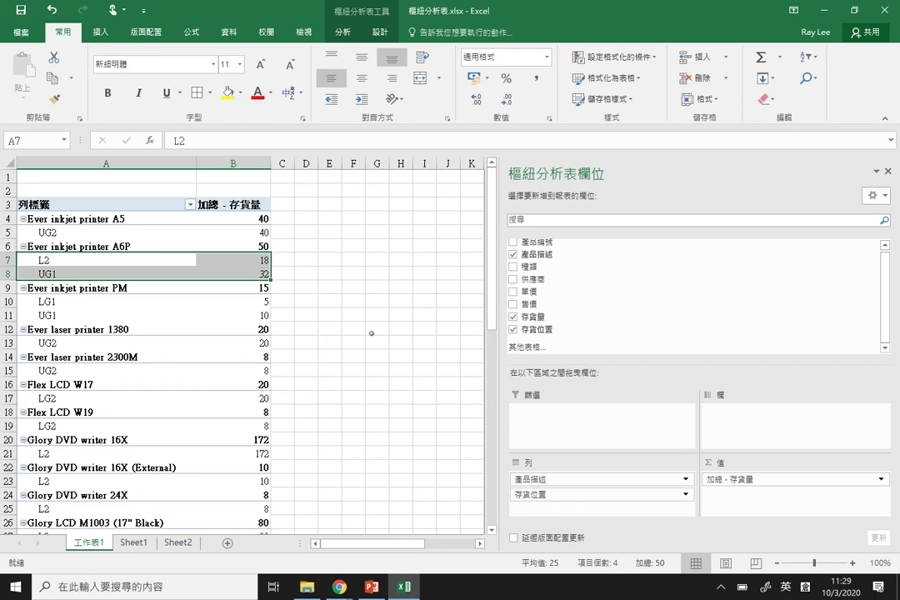
- Move 存貨位置 from the pivot table's row labels to its column labels
click(280, 203)
drag(280, 204, 379, 204)
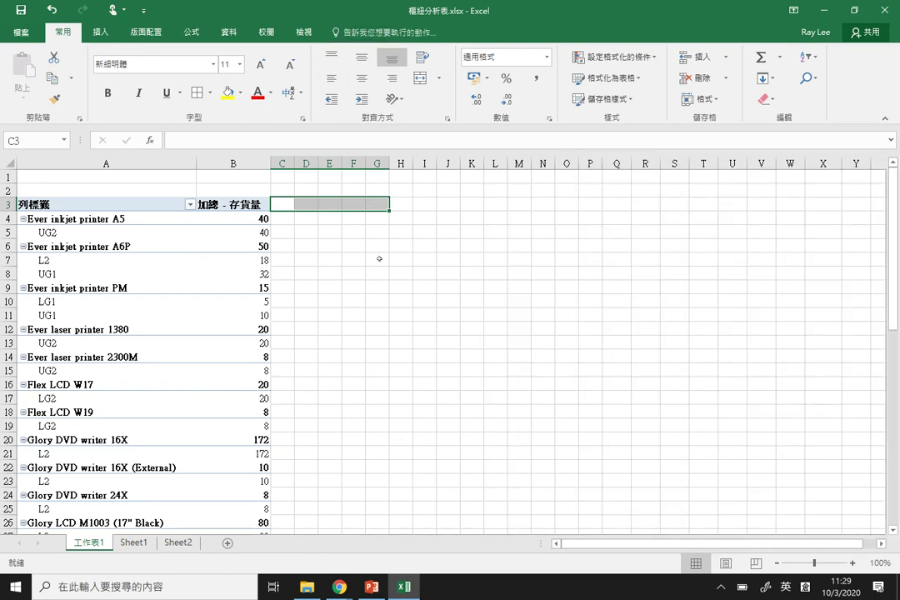
click(238, 218)
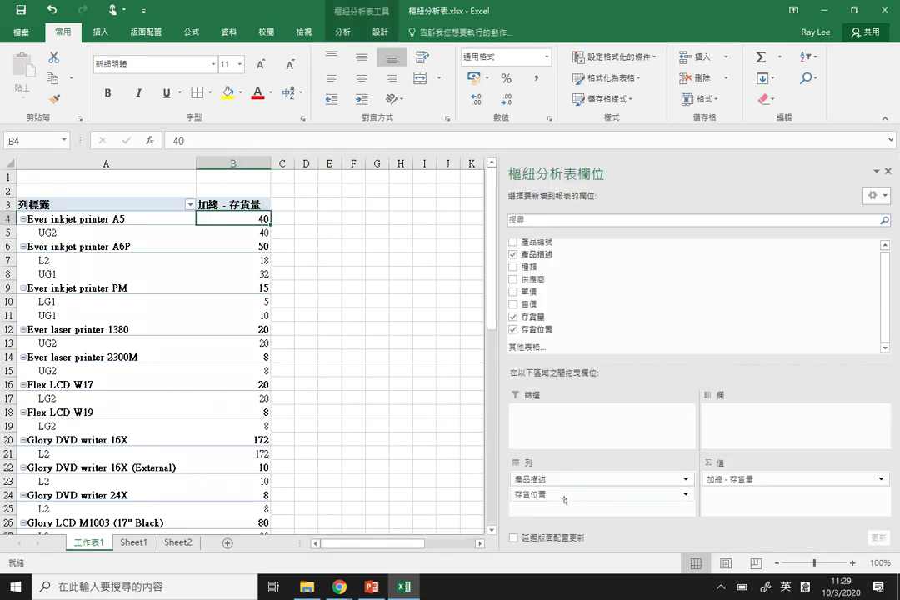
drag(564, 500, 756, 419)
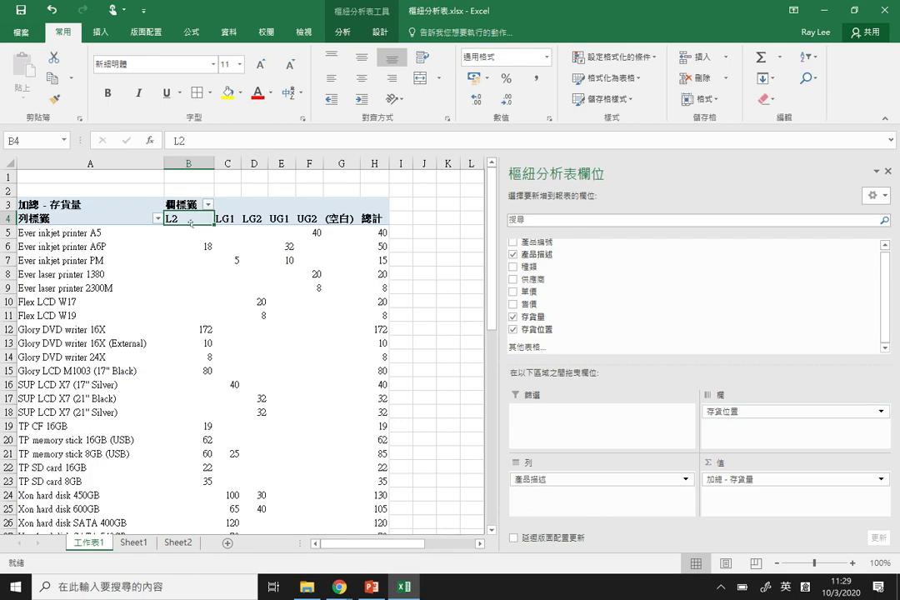
- Review the location headings in row 4 and the Ever inkjet printer A6P stock per location through to its 總計
drag(191, 224, 376, 218)
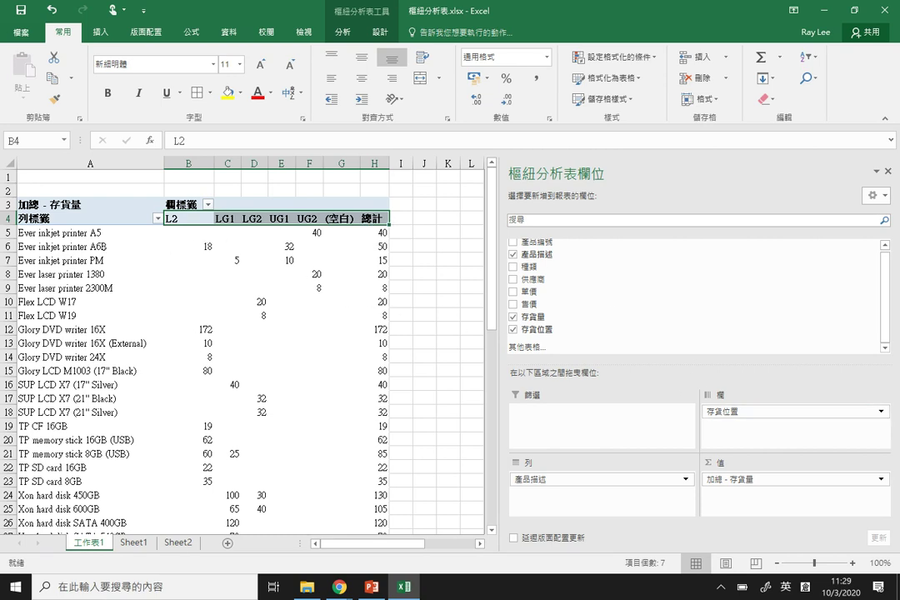
click(94, 248)
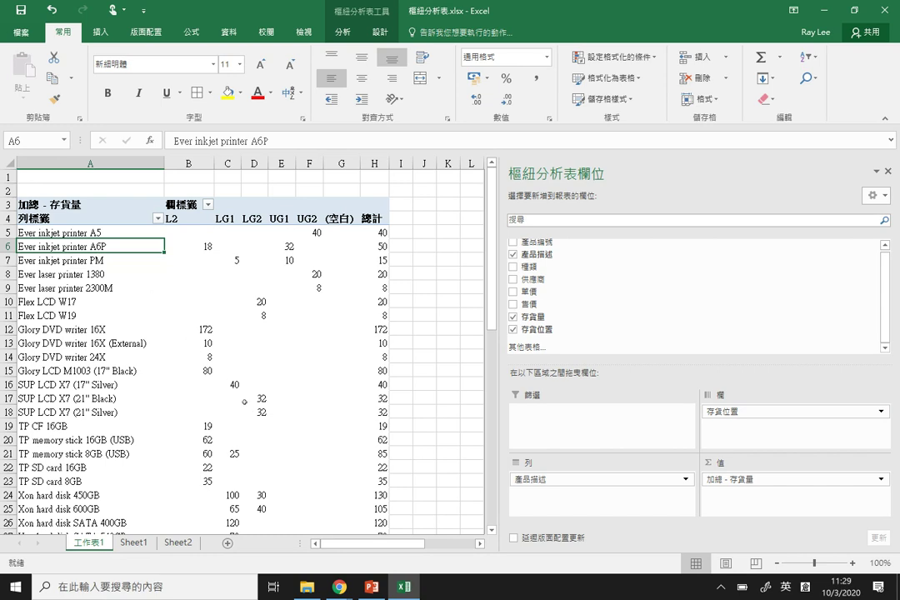
key(Right)
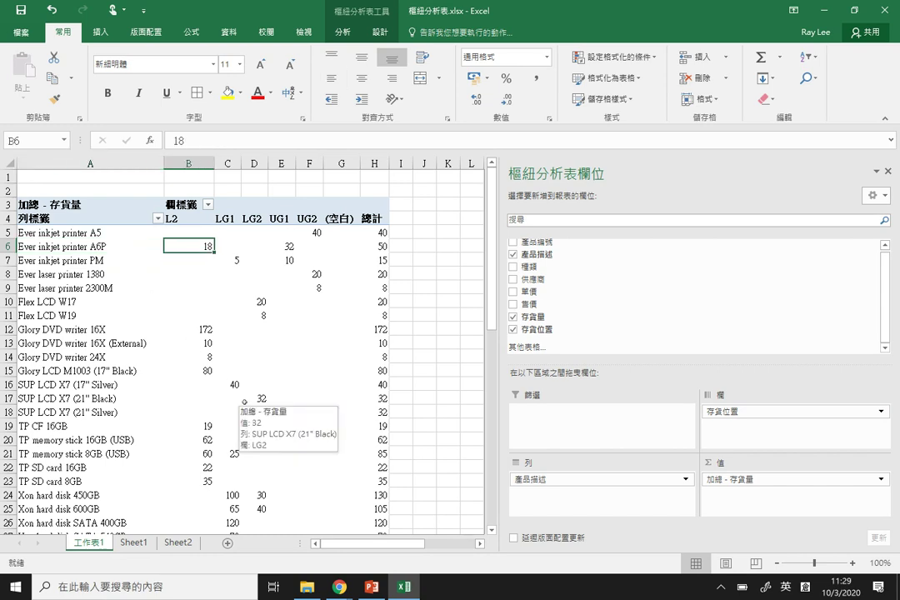
key(Right)
key(Right)
key(Right)
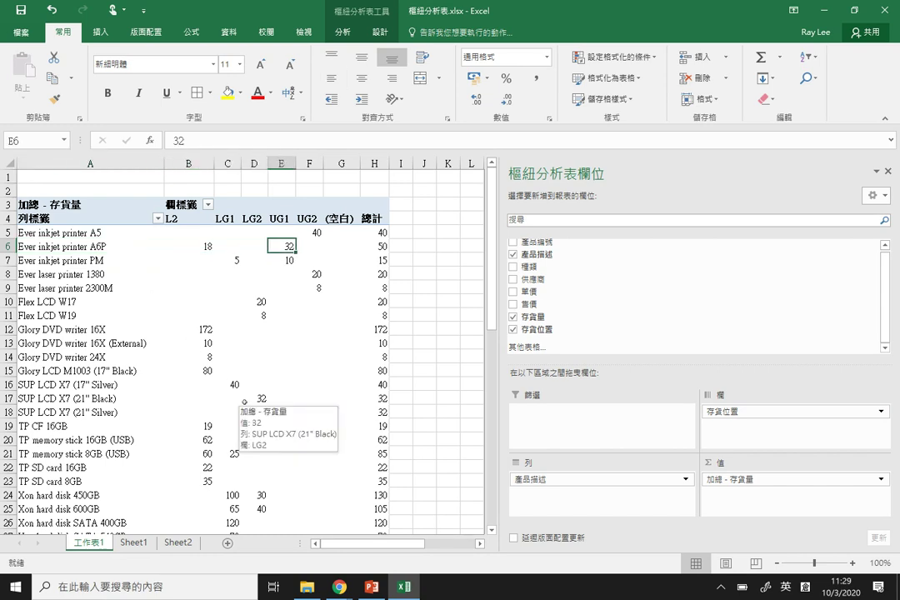
key(Right)
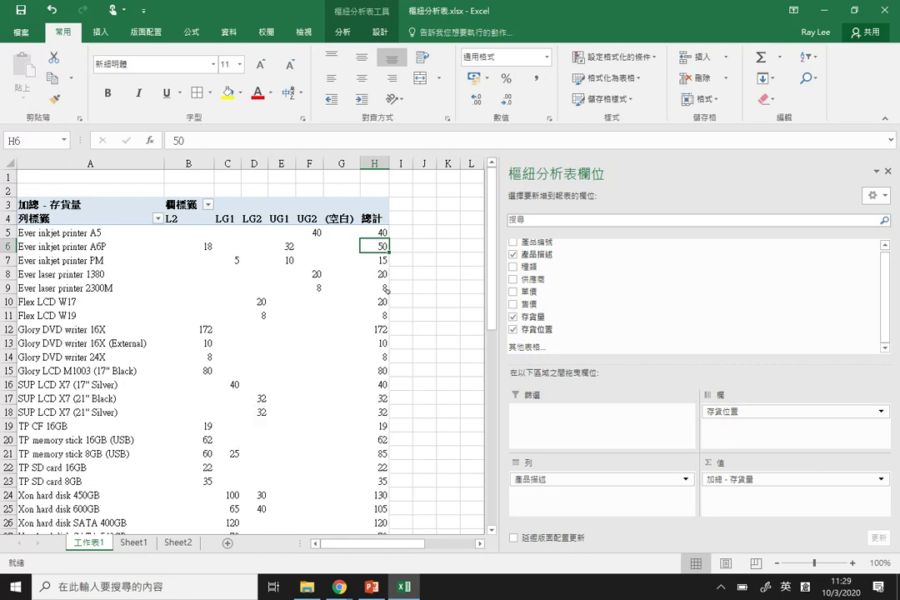
- Add 種類 as the pivot table's report filter and filter the table to Memory
drag(541, 267, 548, 423)
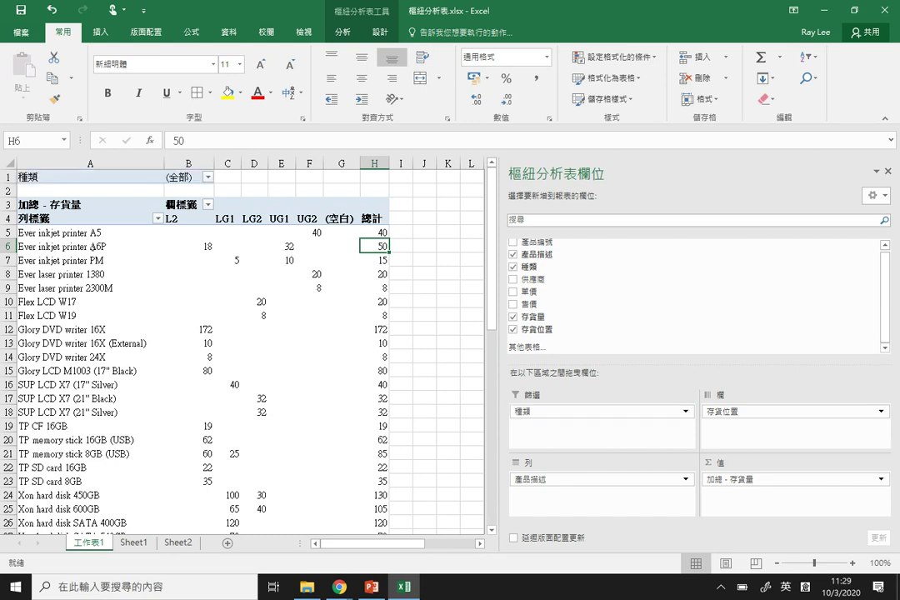
click(209, 177)
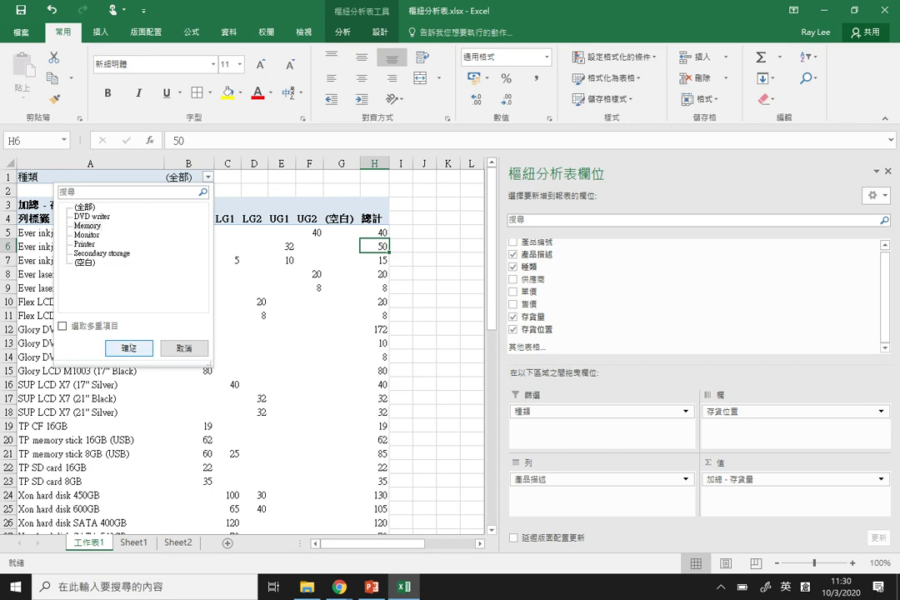
click(130, 347)
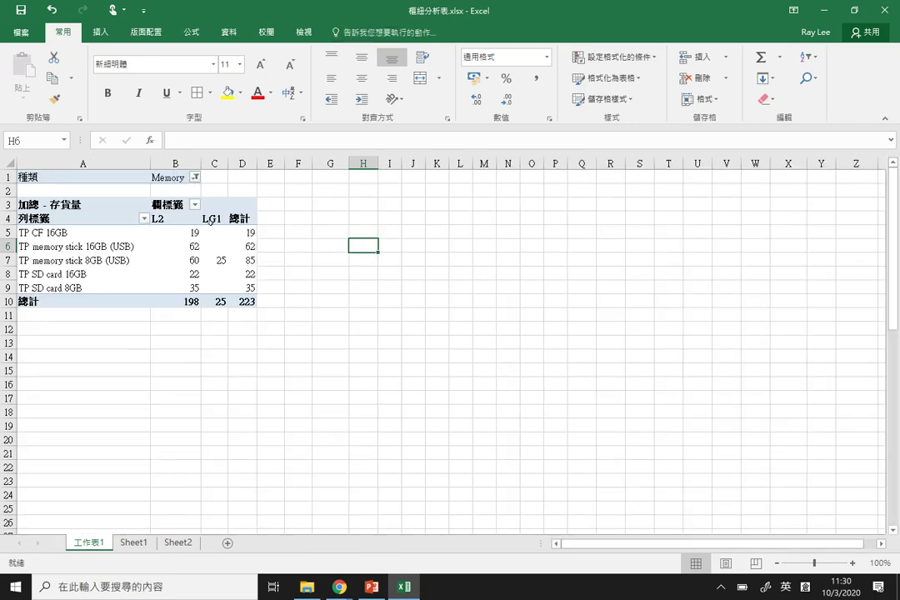
- Reset the 種類 report filter to (全部)
click(194, 177)
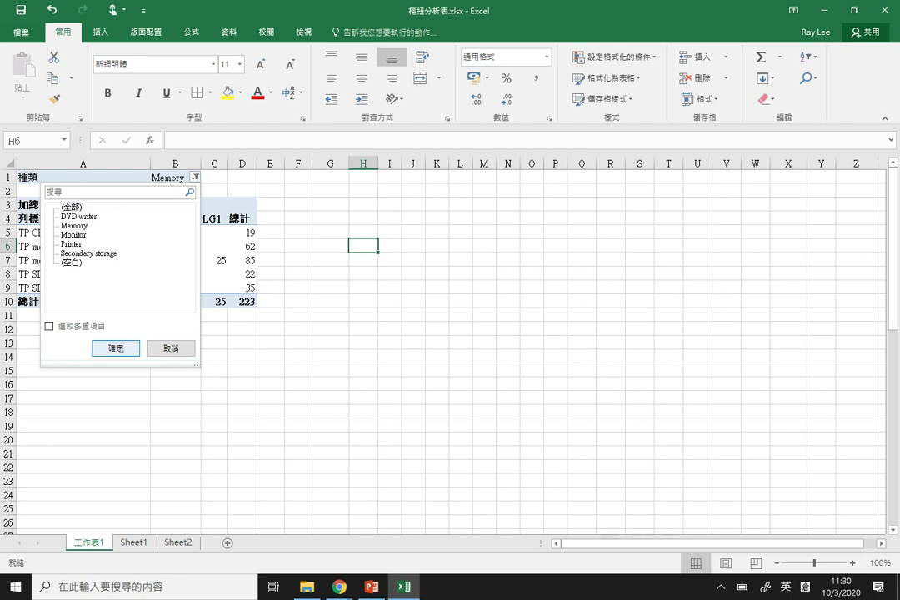
click(115, 347)
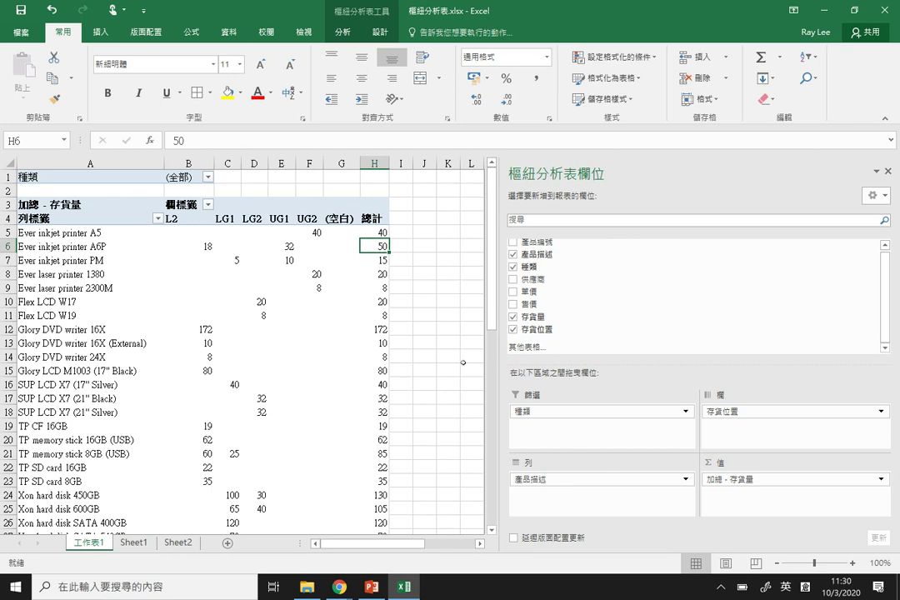
- Review the 樞紐分析表的功能 slide in PowerPoint, and return to Excel to look over source columns A:H in Sheet1
key(alt+Tab)
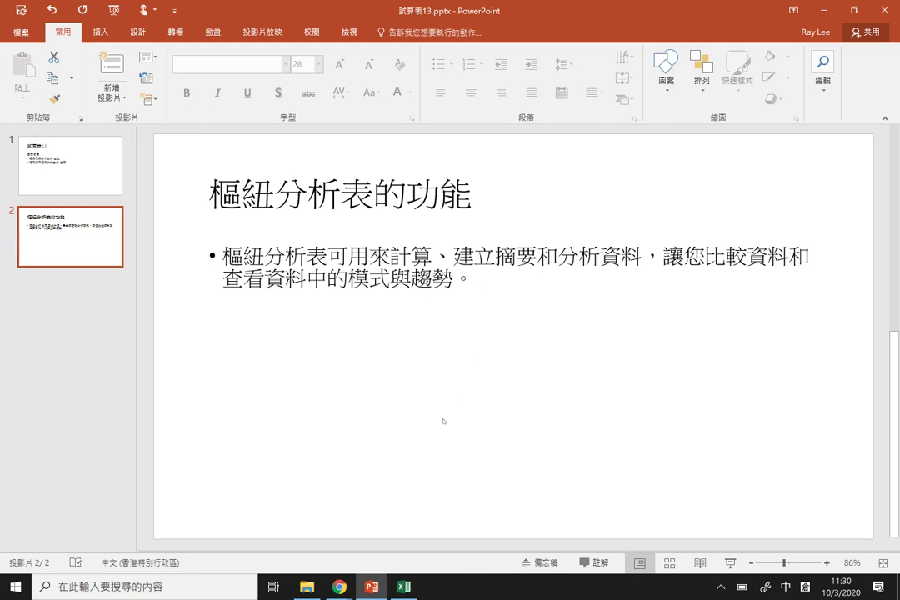
mouse_move(404, 586)
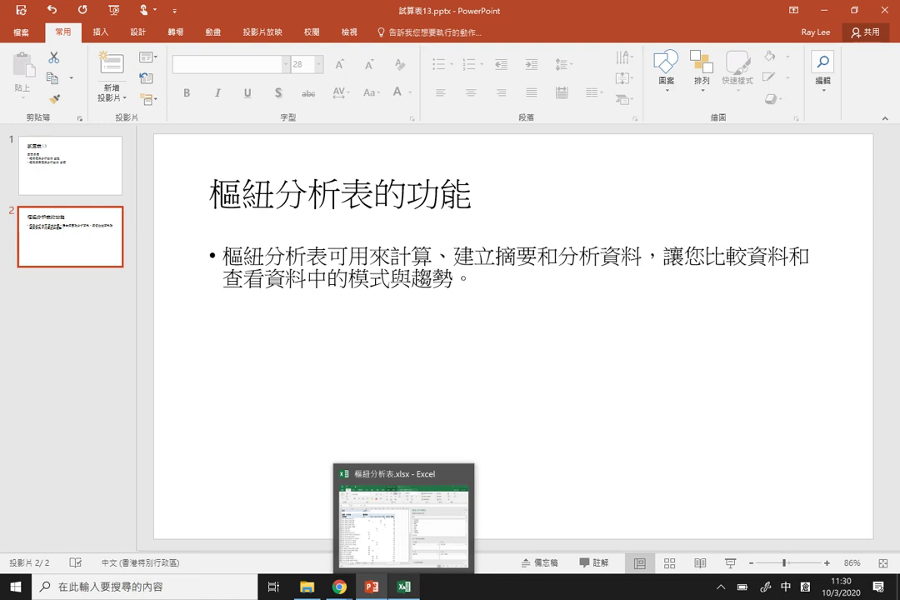
click(341, 495)
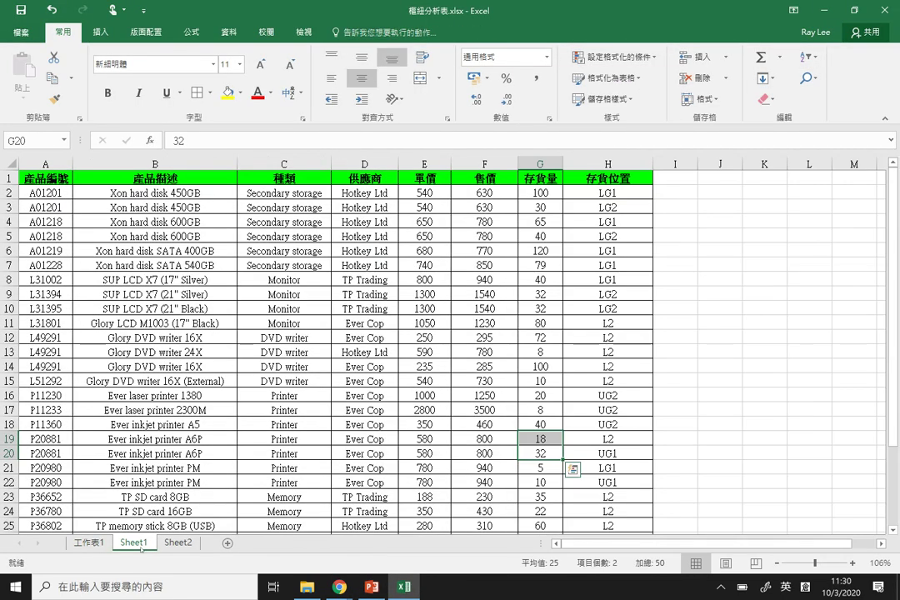
click(133, 542)
drag(45, 163, 602, 163)
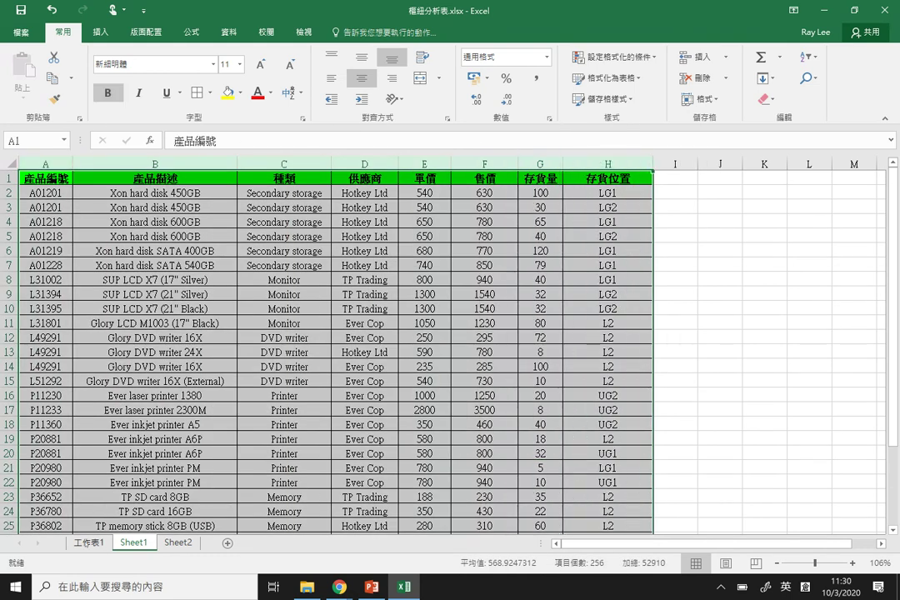
click(88, 542)
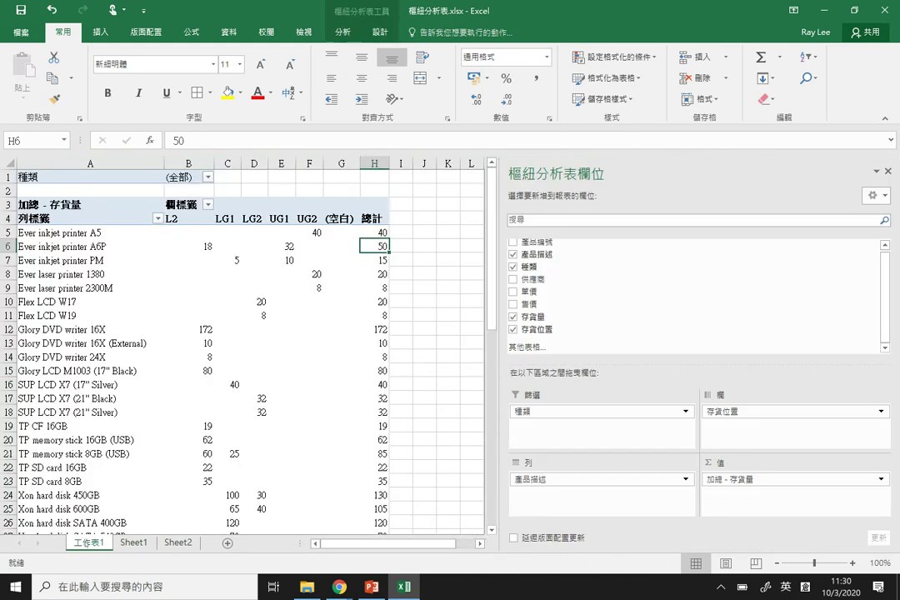
click(101, 31)
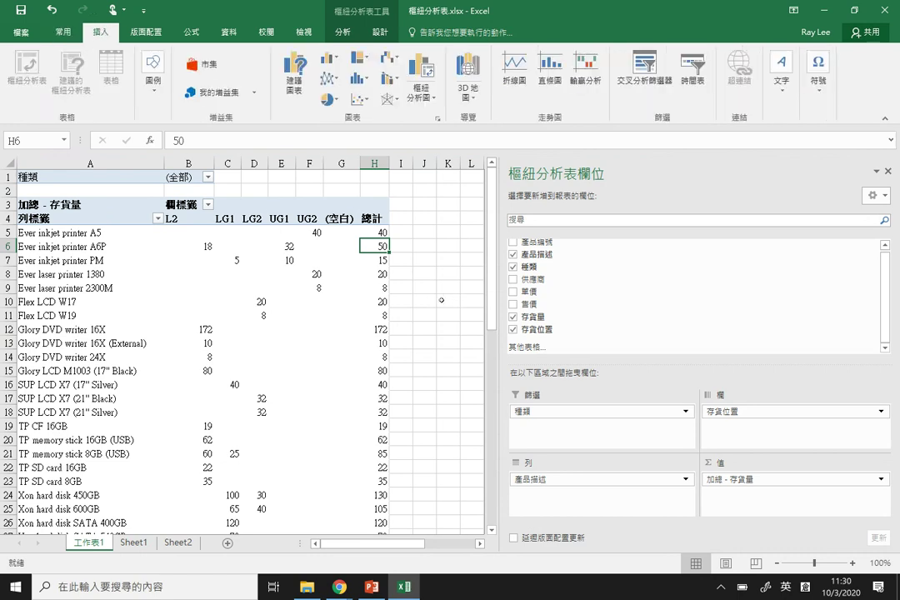
- Remove 產品描述, 存貨位置, 種類 and 存貨量 from the pivot table on 工作表1, leaving its layout empty
click(425, 302)
click(374, 233)
drag(608, 472, 394, 375)
drag(737, 408, 385, 444)
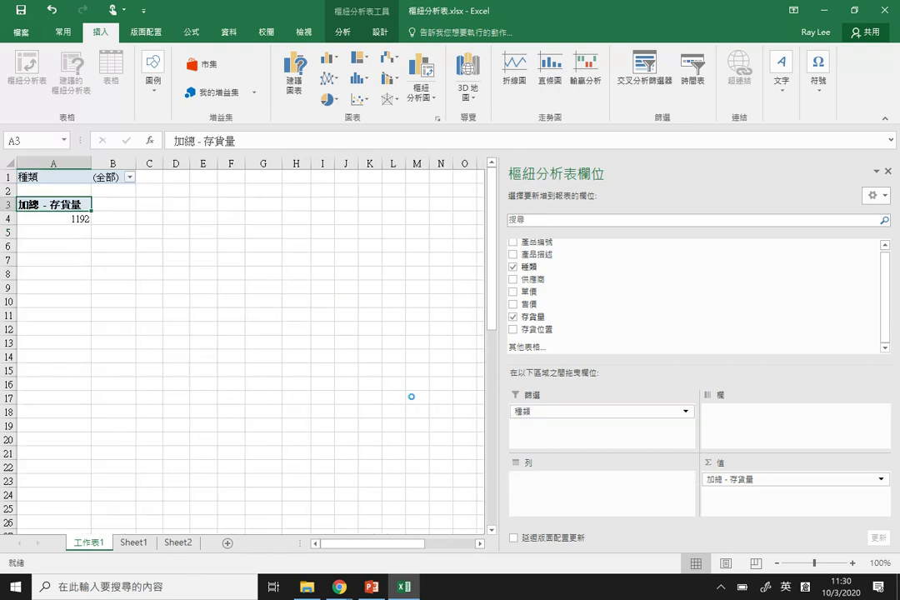
drag(599, 411, 466, 350)
drag(860, 479, 440, 412)
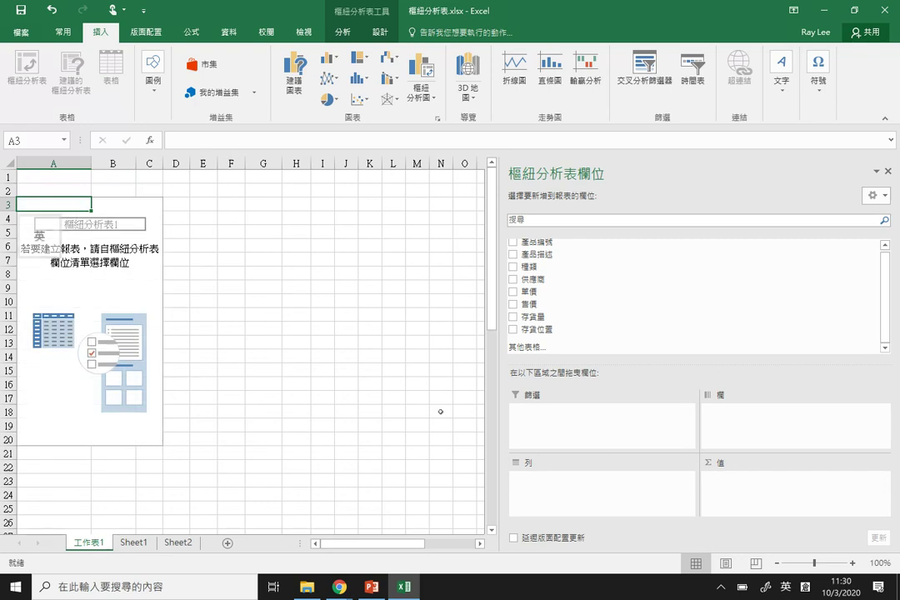
- Lay out the empty pivot table with 產品描述 as row labels, 供應商 as column labels and 單價 as values
click(329, 371)
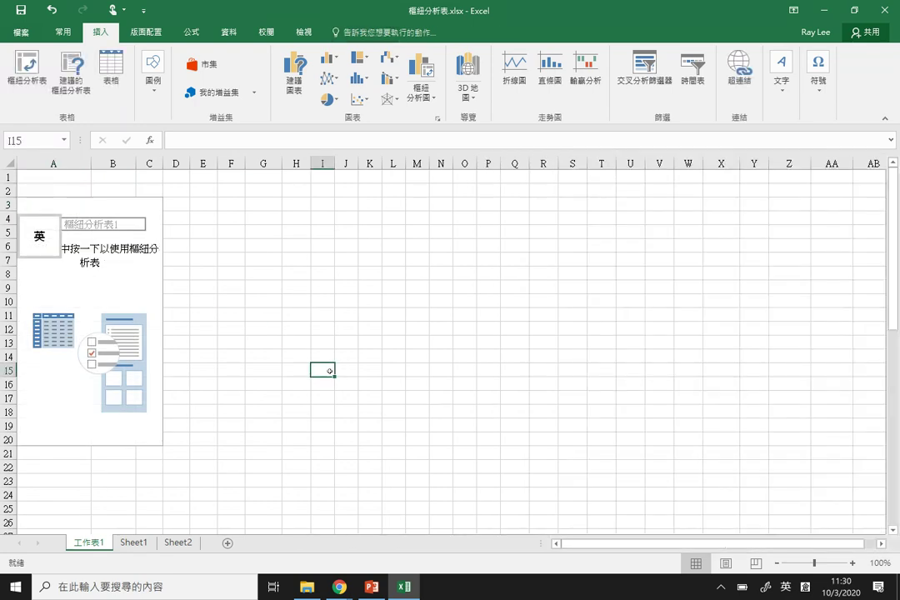
click(117, 348)
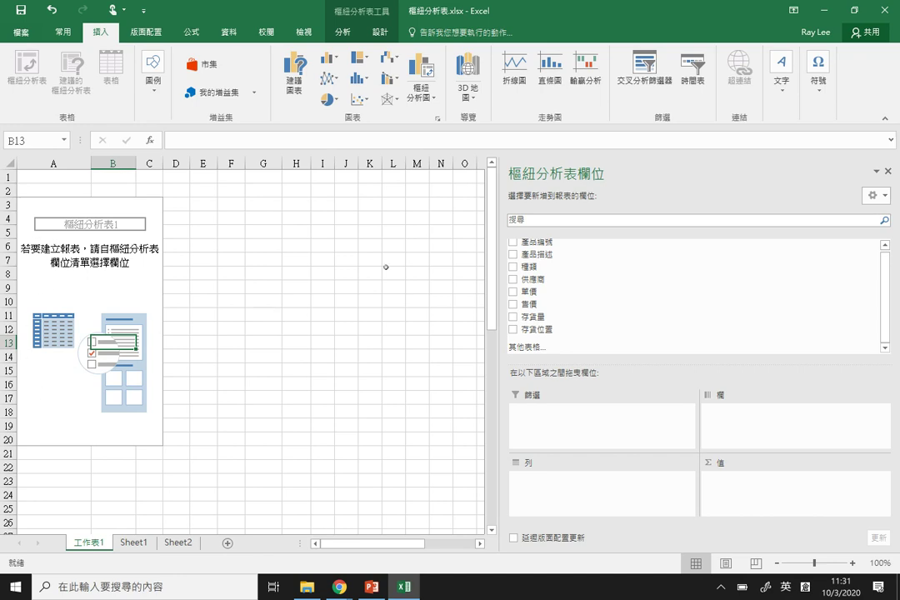
drag(550, 258, 581, 510)
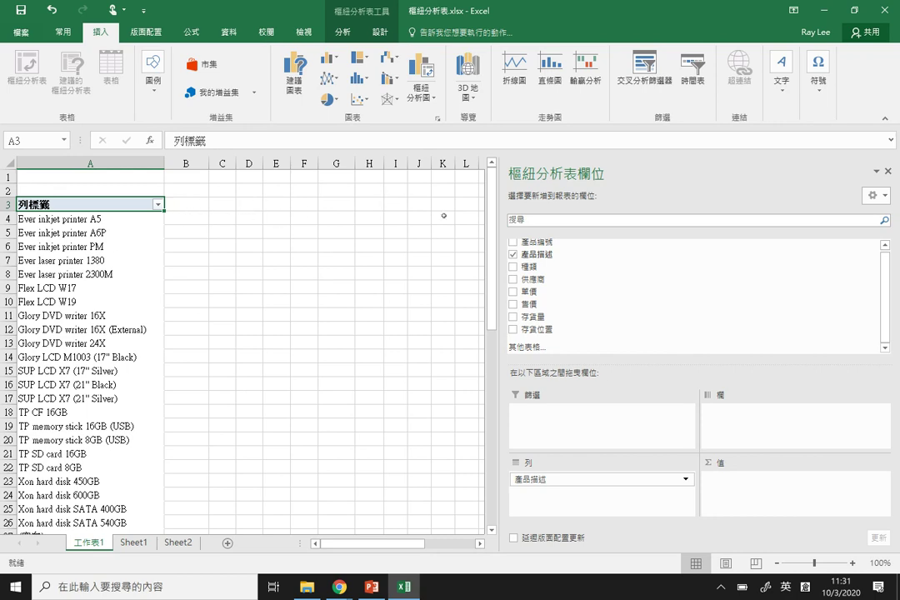
drag(531, 283, 755, 424)
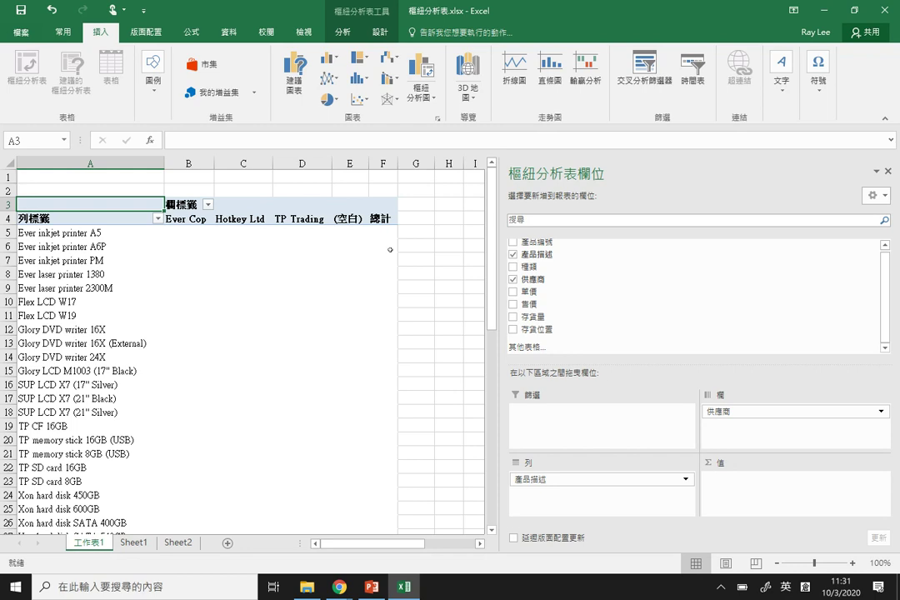
drag(532, 293, 774, 501)
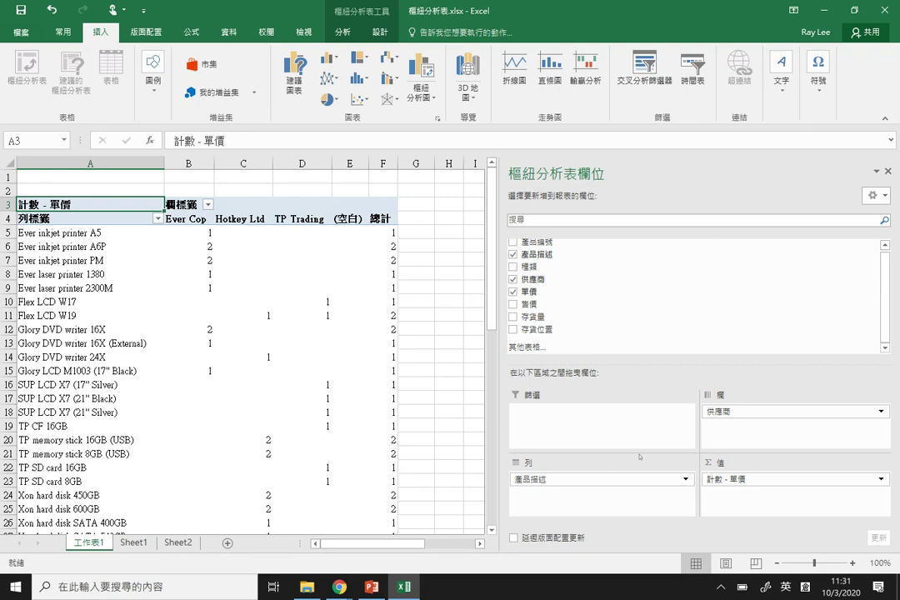
- Set the 單價 value field to be summarized by 平均值
click(881, 479)
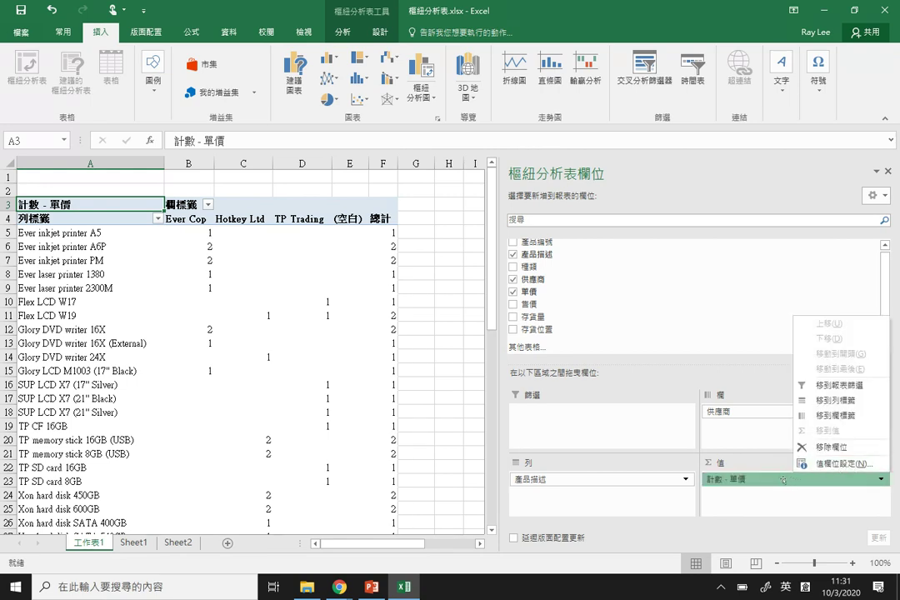
click(833, 464)
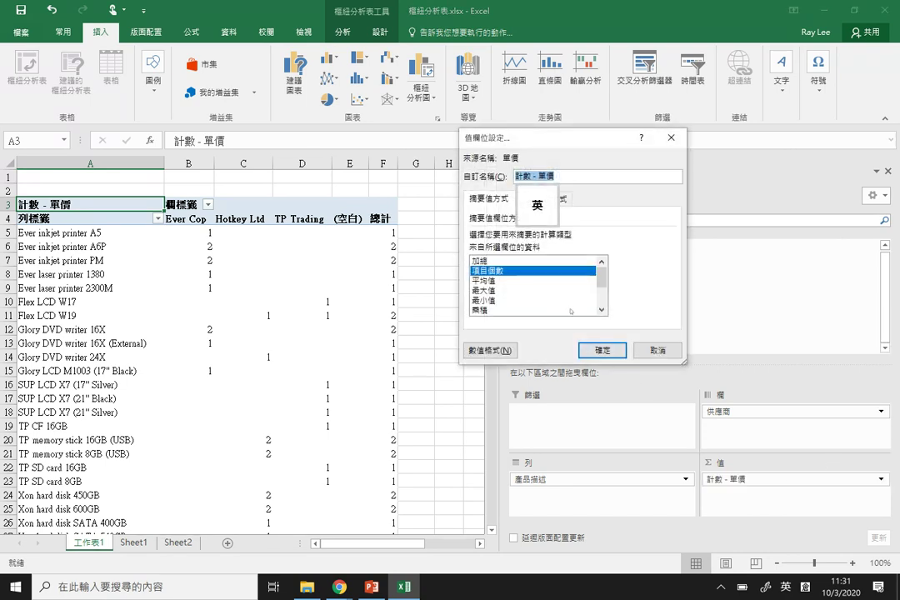
click(497, 281)
click(600, 350)
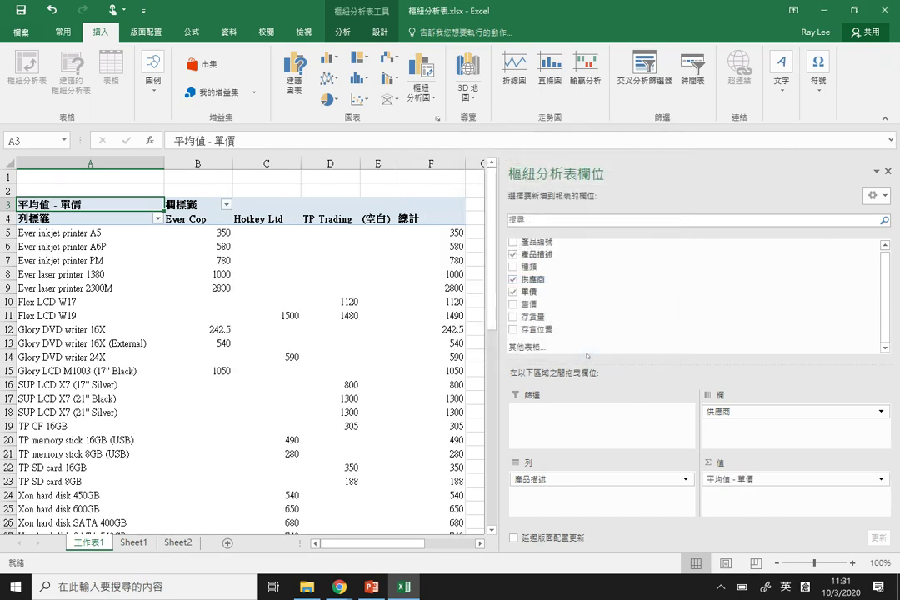
- Check the average 單價 of Ever inkjet printer A5 and A6P from Ever Cop against the source prices in Sheet1
click(225, 235)
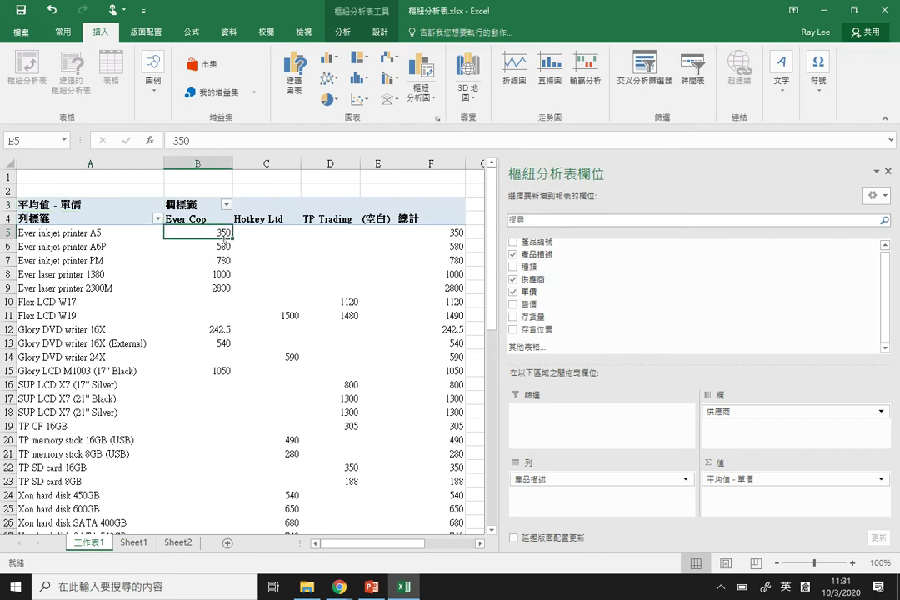
click(224, 243)
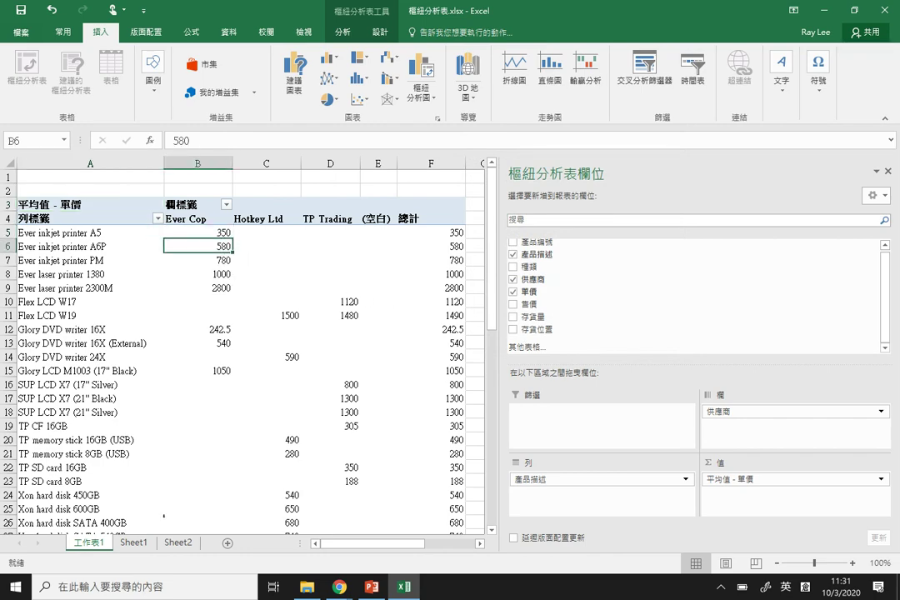
click(134, 542)
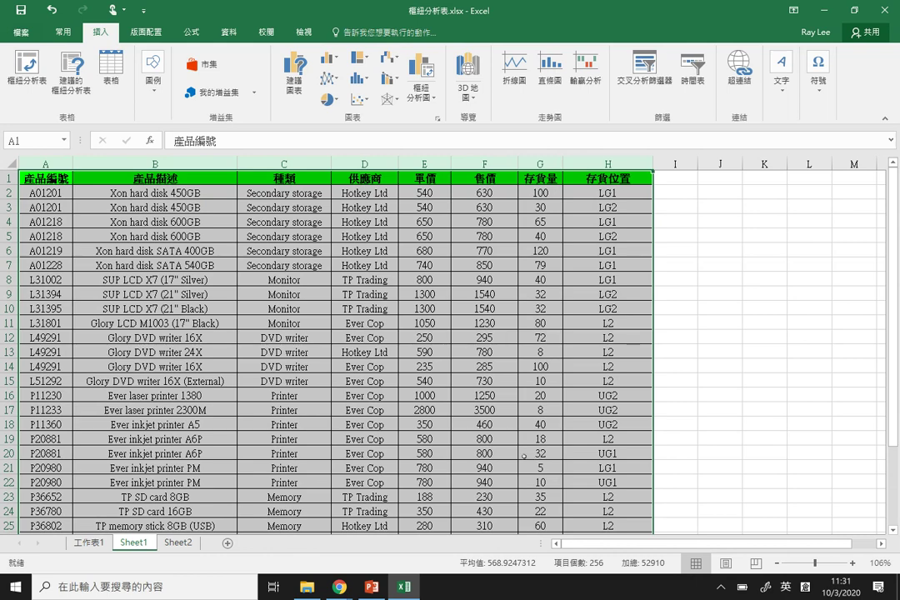
click(425, 449)
click(88, 542)
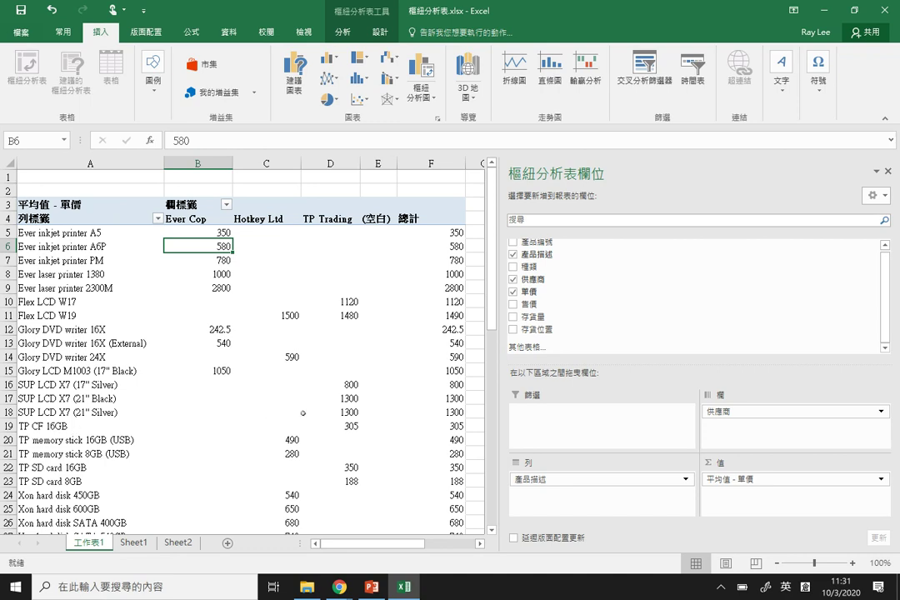
mouse_move(302, 413)
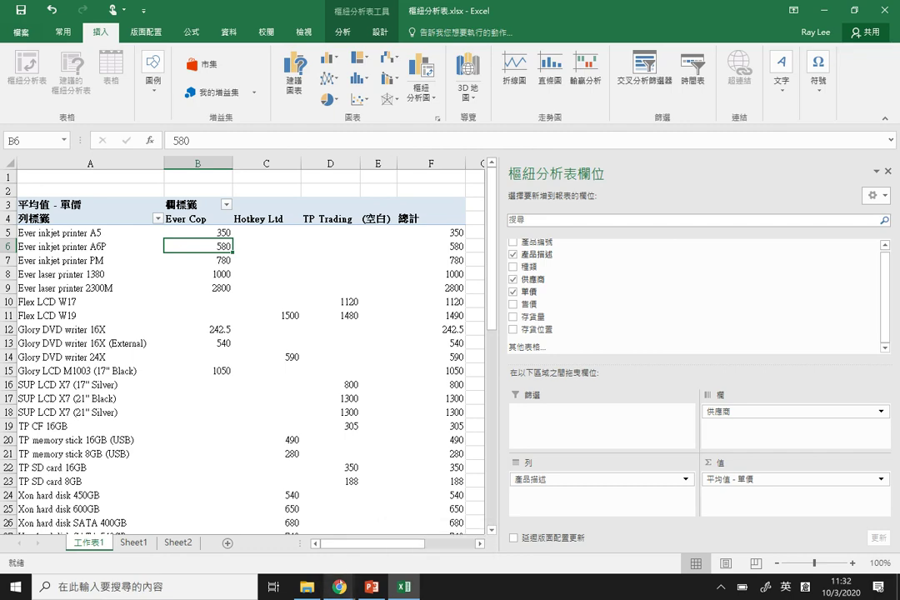
mouse_move(339, 586)
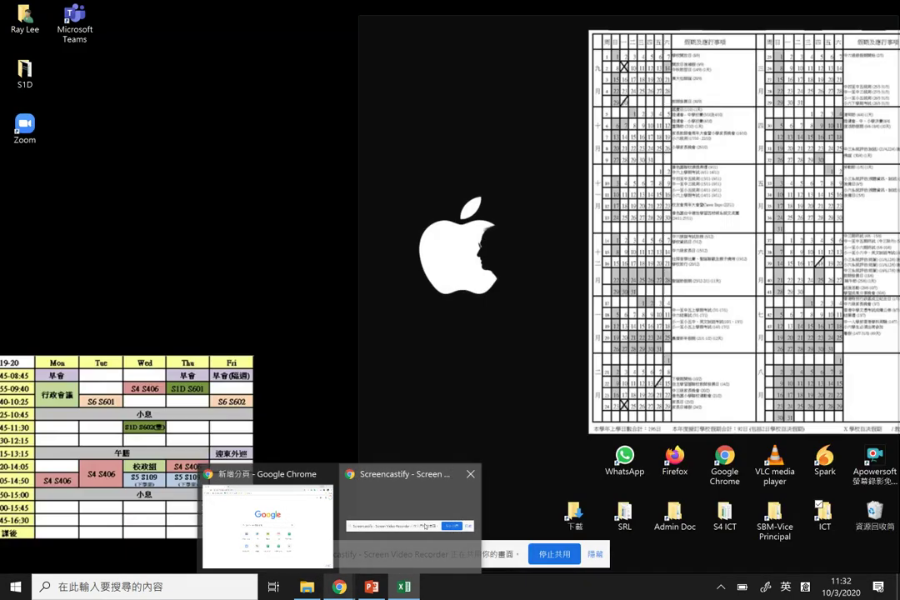
click(409, 512)
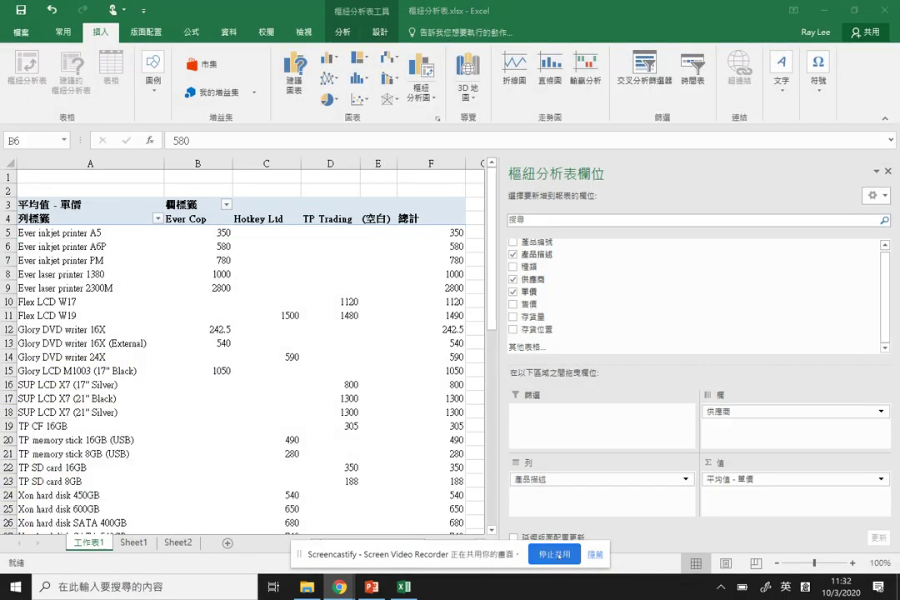